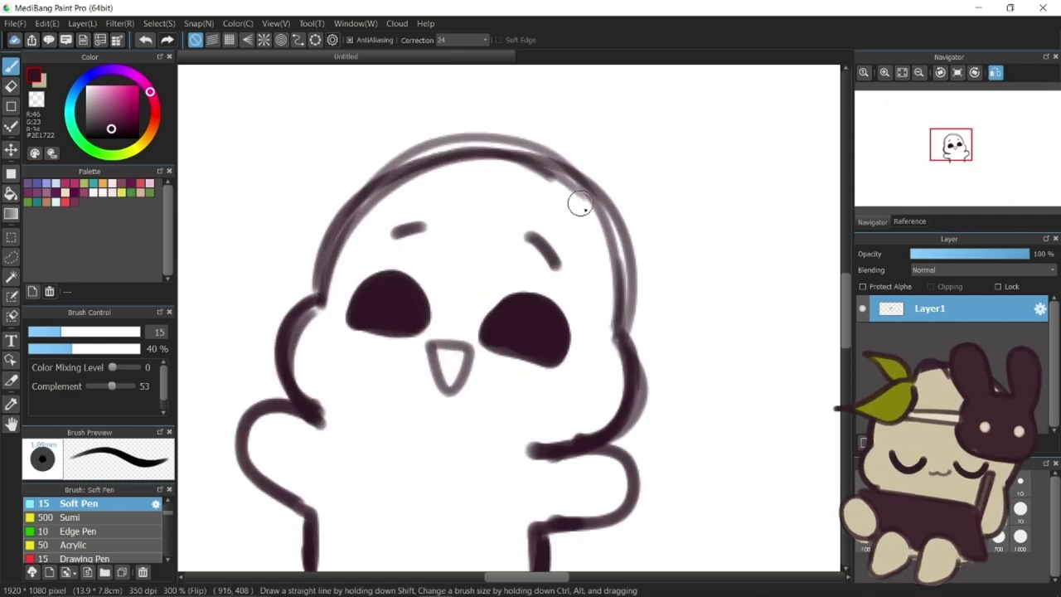
Lasso the eyes, eyebrows and beak and shift them slightly to the right within the head.
key(ctrl+z)
key(l)
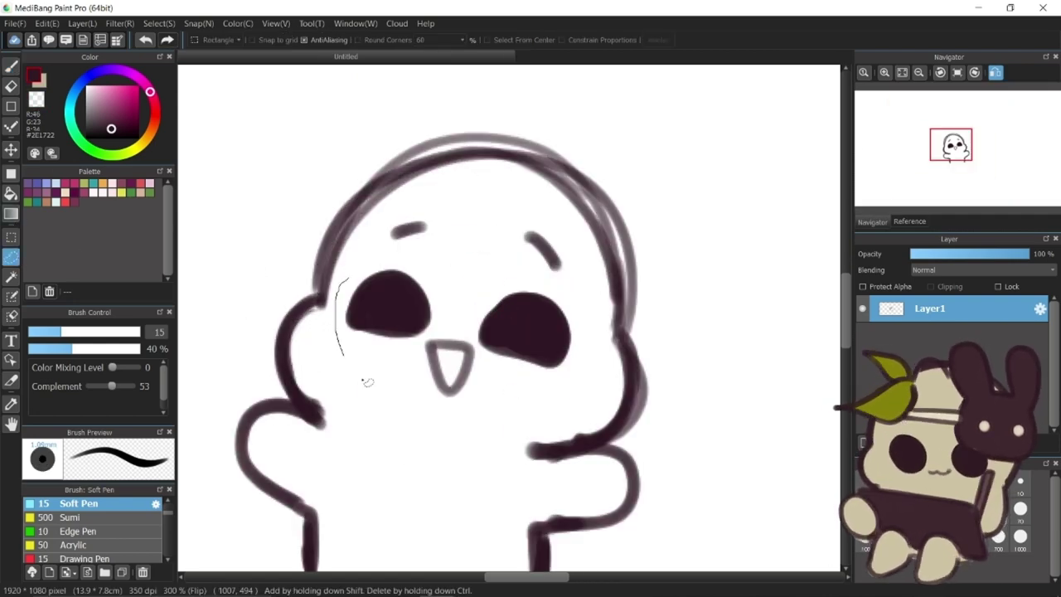
drag(362, 381, 352, 277)
drag(369, 274, 580, 282)
drag(506, 237, 584, 259)
key(v)
drag(525, 354, 533, 356)
key(ctrl+d)
Lasso the arms and lower body and move them slightly right and up under the head.
key(l)
drag(257, 385, 444, 463)
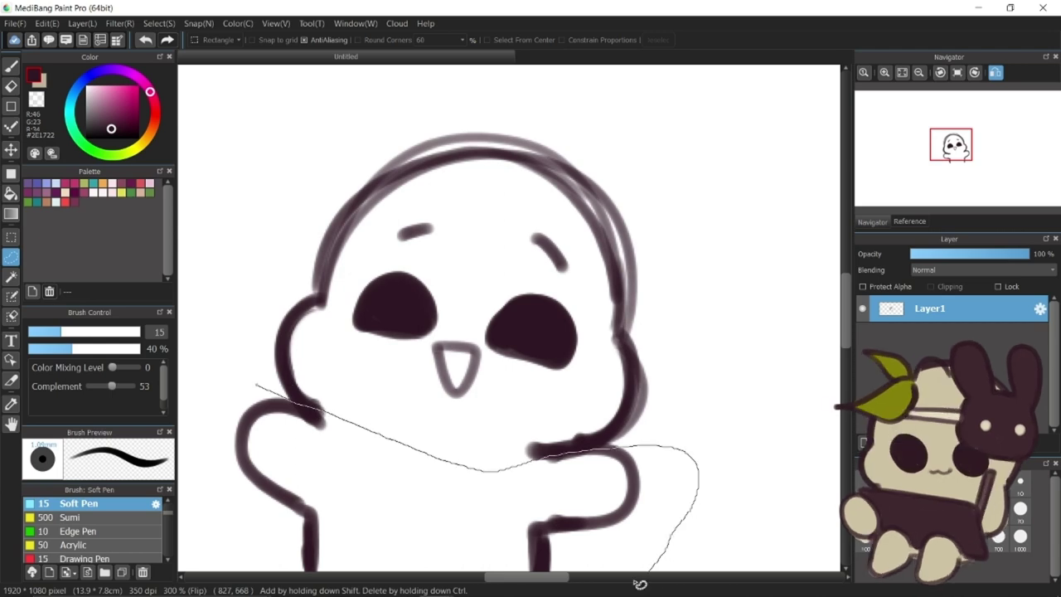
drag(639, 584, 170, 415)
drag(846, 315, 845, 332)
drag(278, 406, 622, 465)
key(v)
drag(482, 409, 499, 402)
key(ctrl+d)
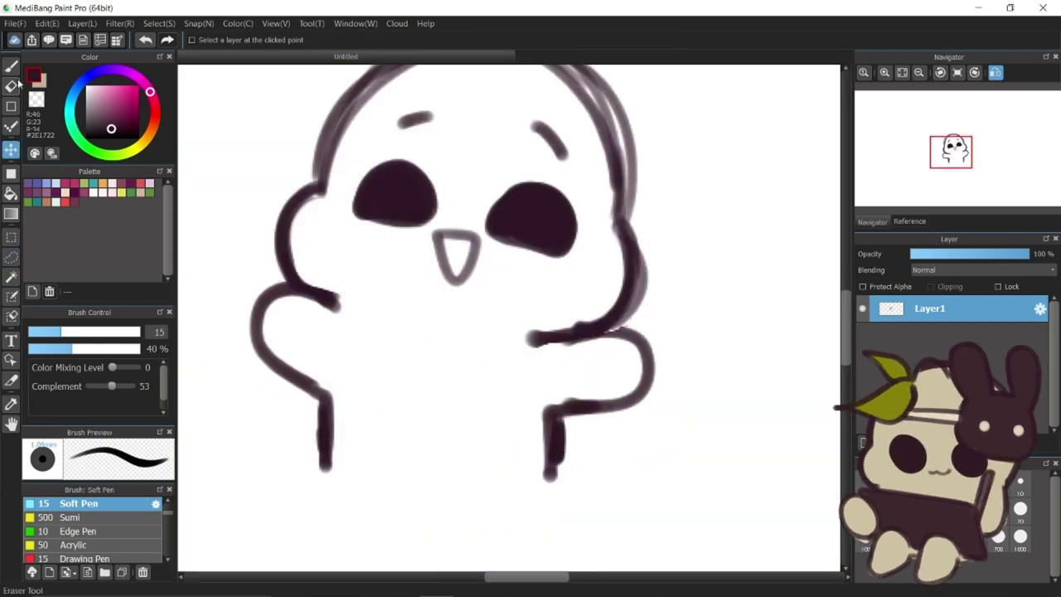
Erase the outer cheek lines on both sides with the transparent brush to slim the cheeks.
click(11, 66)
drag(315, 178, 290, 286)
drag(637, 220, 639, 327)
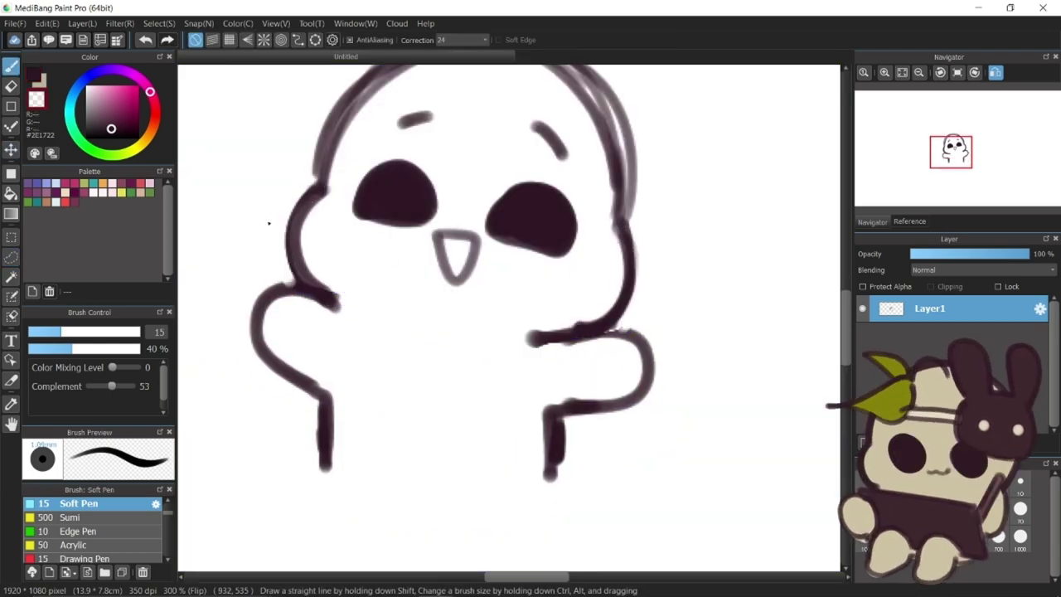
Unflip the canvas view and sketch a curved stem with two leaves on top of the head.
click(957, 73)
scroll(642, 301, down, 1)
drag(520, 205, 450, 304)
key(z)
mouse_move(491, 229)
mouse_down()
mouse_move(539, 221)
mouse_move(632, 158)
mouse_up()
Sketch a rectangular frame around the character, with its lower edge along the base of the body.
drag(316, 260, 324, 417)
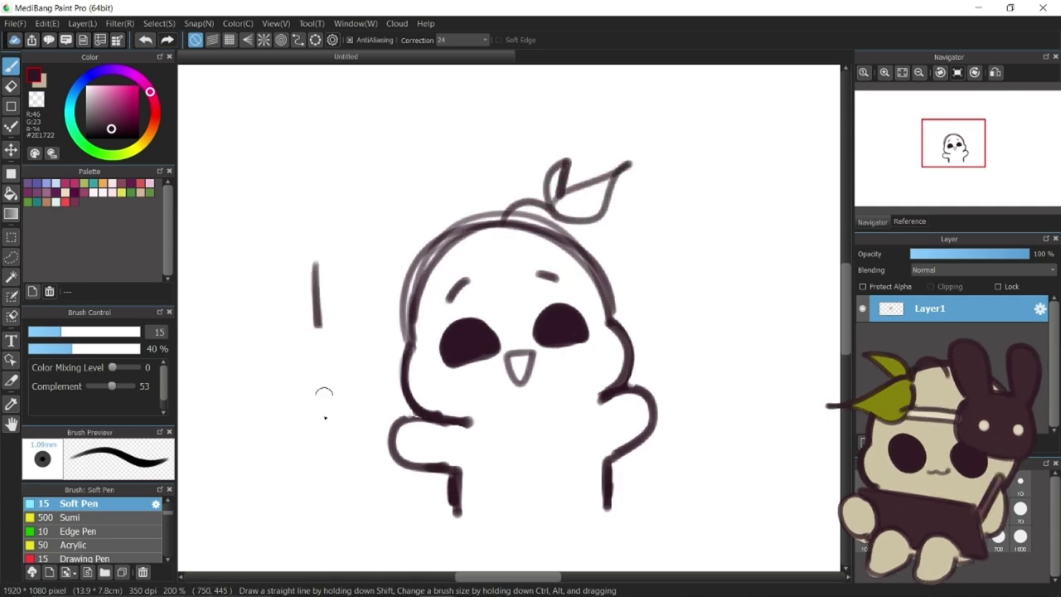
scroll(324, 417, down, 1)
key(ctrl+z)
drag(360, 456, 699, 460)
key(ctrl+z)
key(ctrl+z)
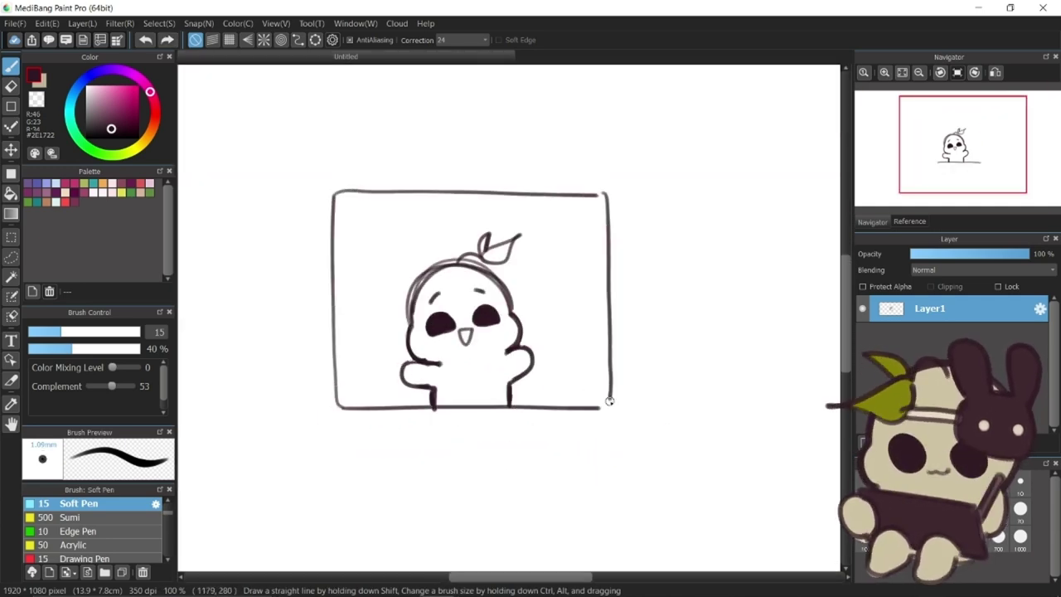
drag(609, 401, 609, 407)
Sketch a tilted graduation cap with a hanging tassel on the head, and nudge it slightly into place.
scroll(414, 231, up, 2)
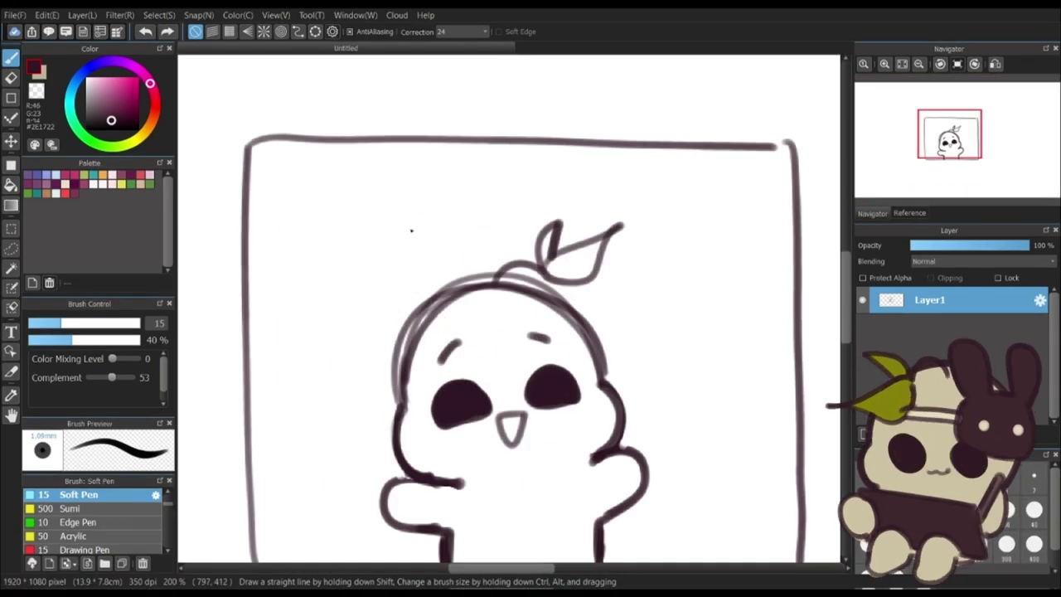
mouse_move(404, 290)
mouse_down()
mouse_move(495, 253)
mouse_move(407, 292)
mouse_move(374, 288)
mouse_up()
key(ctrl+z)
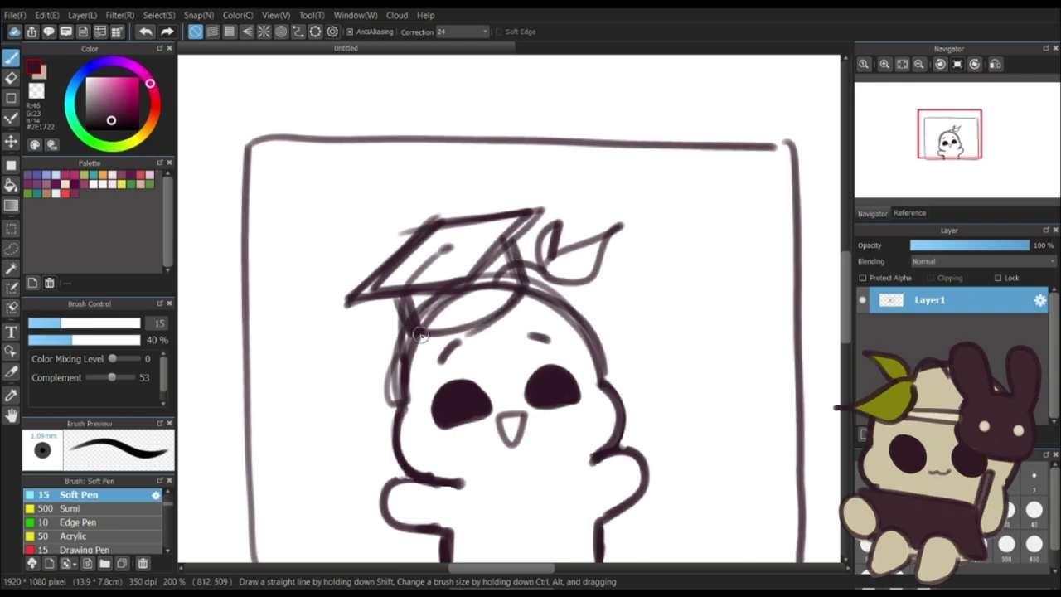
scroll(485, 339, down, 5)
scroll(474, 336, up, 6)
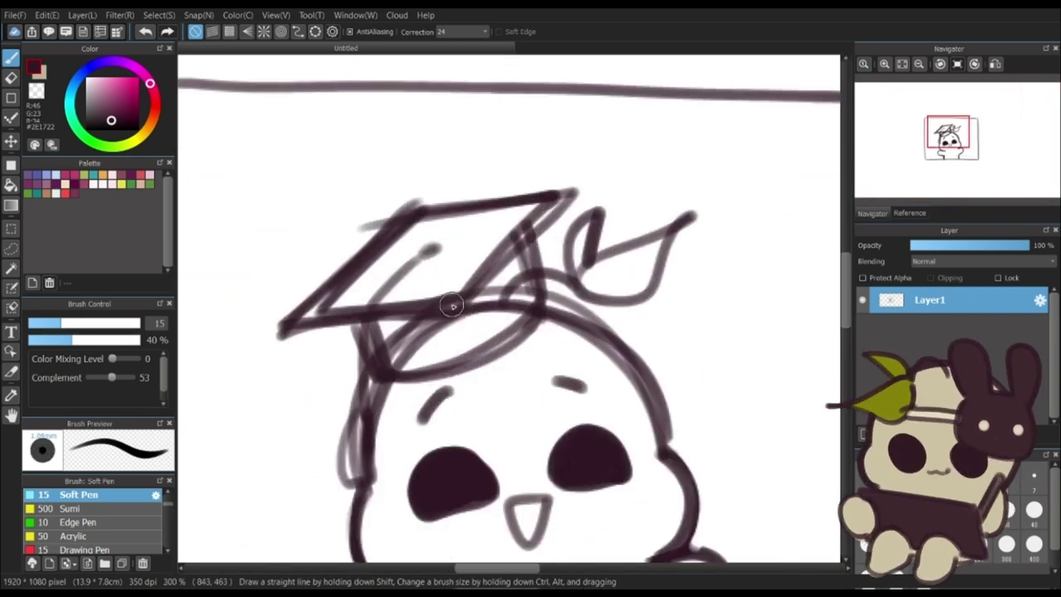
click(10, 249)
drag(375, 484, 258, 412)
drag(554, 299, 550, 306)
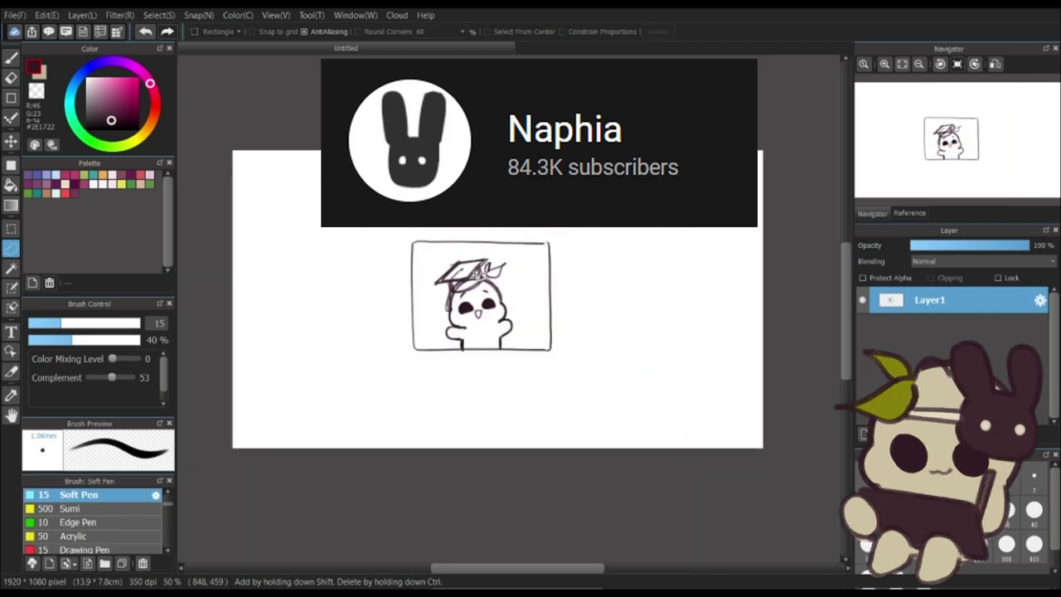
Retrace the sketched frame's edges with the brush to close its open corners.
scroll(472, 251, up, 2)
click(11, 58)
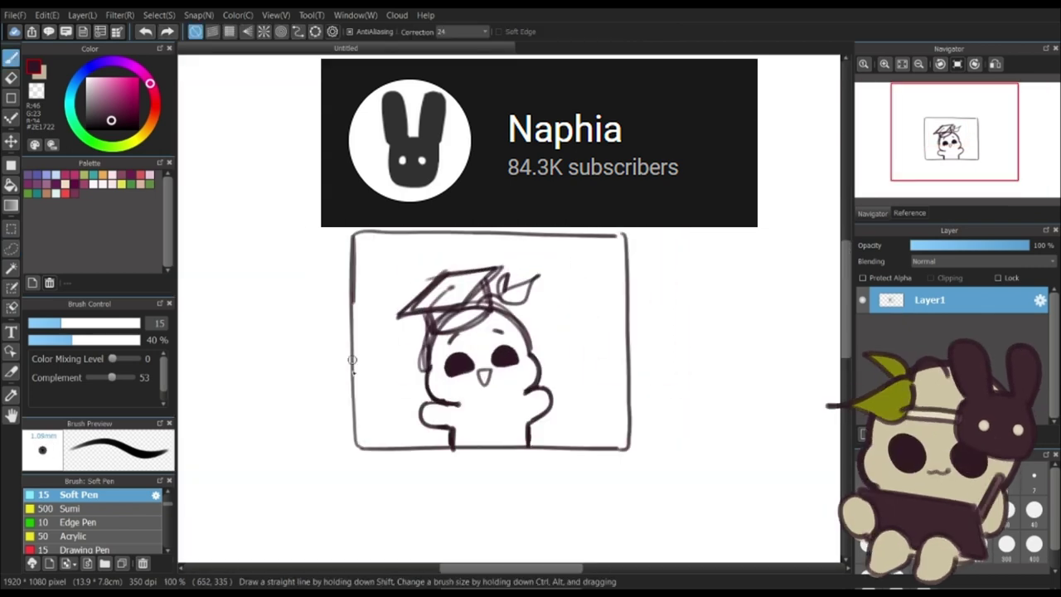
drag(353, 236, 624, 235)
drag(625, 236, 626, 452)
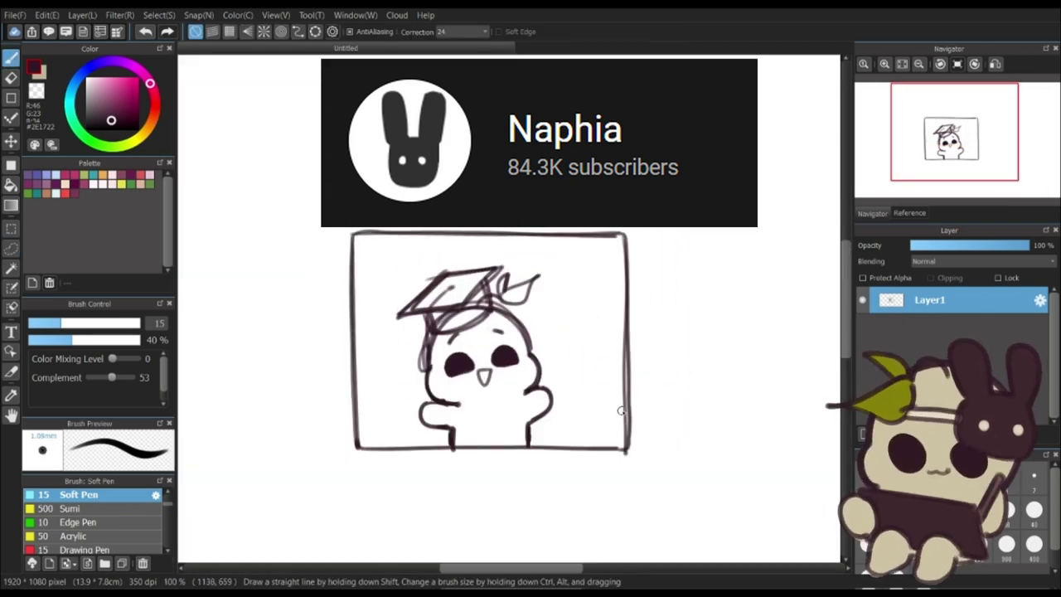
Erase the right edge of the frame sketch with a transparent filled shape.
scroll(533, 310, down, 2)
drag(570, 281, 571, 386)
key(ctrl+z)
key(z)
click(11, 167)
drag(598, 224, 573, 443)
key(b)
key(z)
Redraw the right edge of the frame sketch with rounded upper and lower corners.
scroll(571, 280, up, 6)
drag(534, 264, 573, 318)
scroll(573, 320, down, 5)
scroll(570, 456, up, 5)
drag(604, 383, 586, 410)
scroll(597, 334, down, 5)
scroll(597, 334, down, 1)
Enlarge the whole sketch with Transform and move it slightly down.
key(ctrl+t)
drag(572, 249, 622, 214)
drag(608, 244, 609, 266)
key(Return)
scroll(555, 384, up, 2)
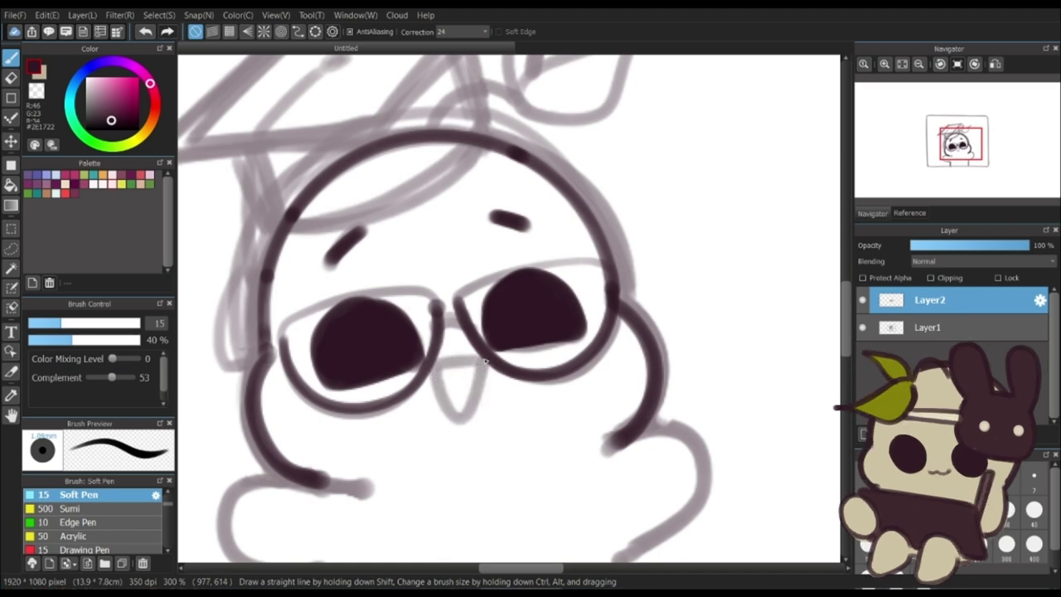
Ink the beak, the glasses' bridge and the upper rims on Layer2 over the faded sketch.
drag(485, 360, 435, 358)
drag(446, 318, 464, 324)
drag(286, 333, 436, 299)
drag(459, 300, 610, 268)
scroll(677, 240, down, 3)
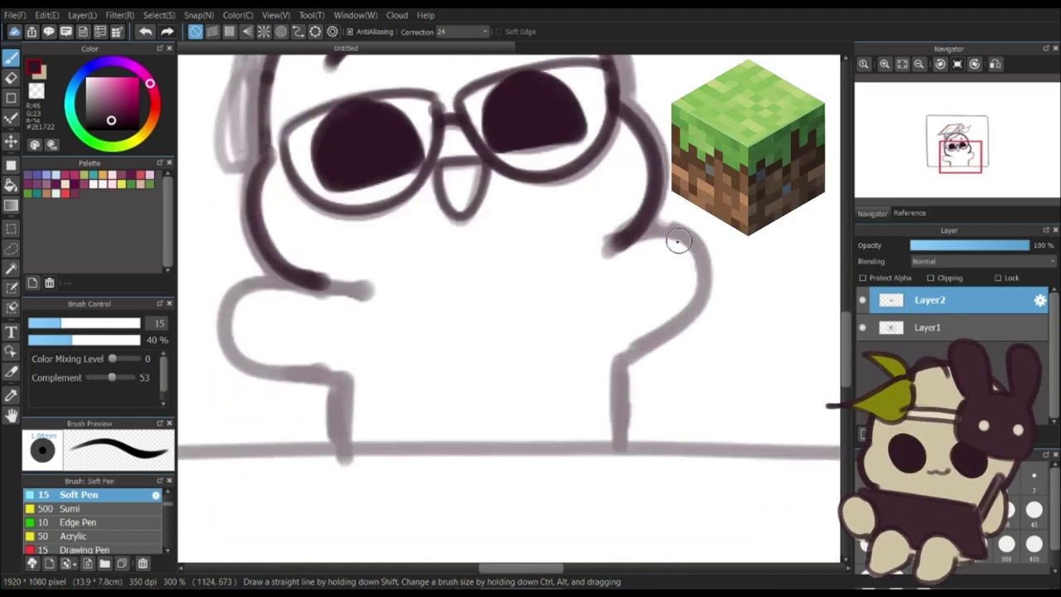
Set the brush size to 20 and ink both arms and the sides of the lower body.
key(ctrl+z)
key(bracketright)
mouse_move(640, 232)
mouse_down()
mouse_move(699, 313)
mouse_move(628, 356)
mouse_move(620, 451)
mouse_up()
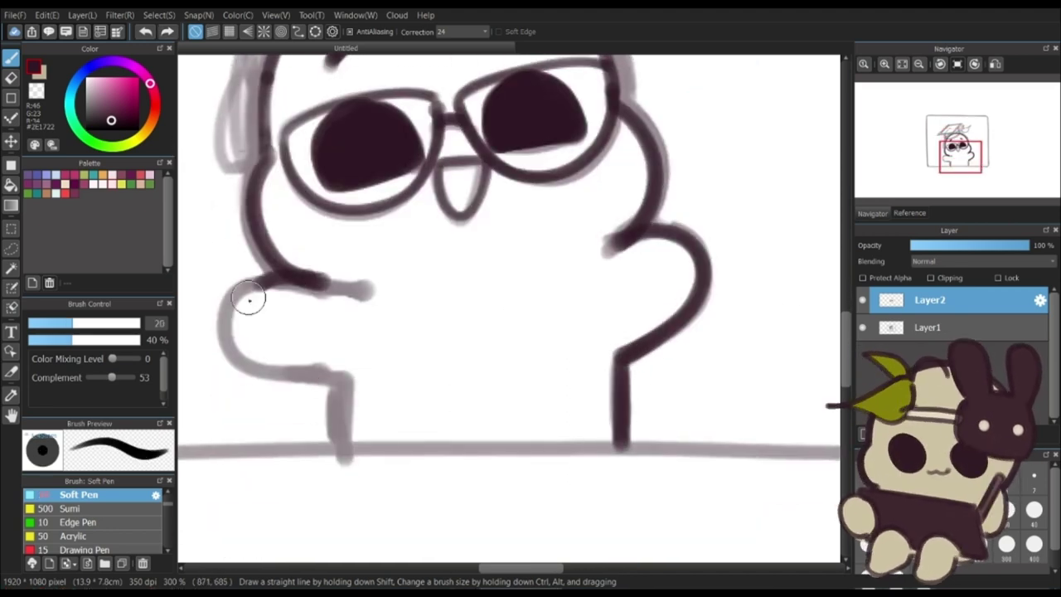
mouse_move(268, 280)
mouse_down()
mouse_move(298, 373)
mouse_move(251, 278)
mouse_move(349, 426)
mouse_move(343, 450)
mouse_up()
key(ctrl+z)
scroll(605, 407, down, 3)
scroll(652, 426, up, 3)
Lasso the inked body line below the right arm, nudge it slightly left and touch up its joint.
click(11, 249)
drag(599, 342, 424, 343)
click(11, 142)
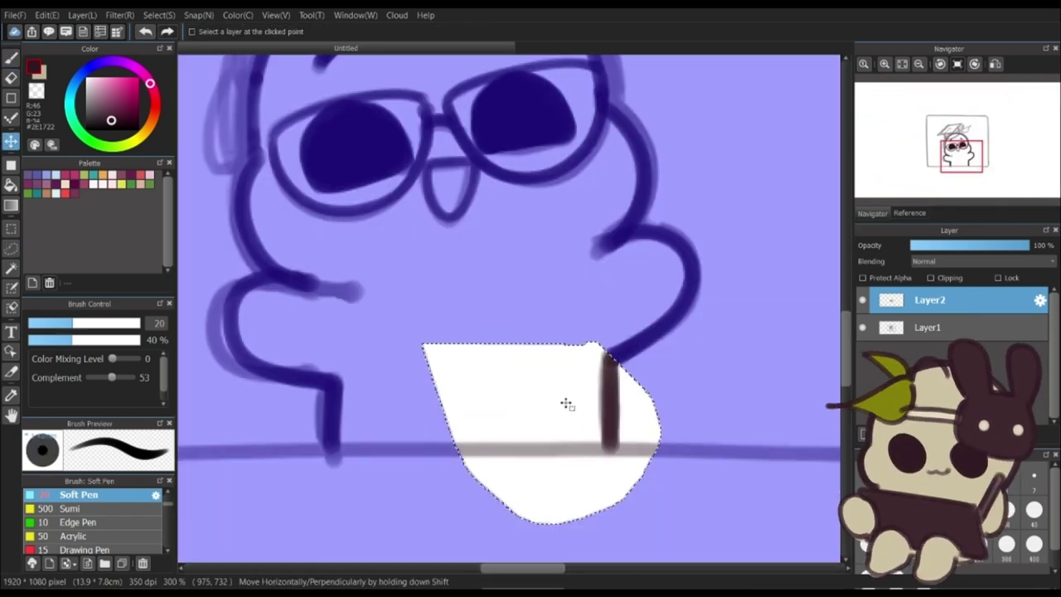
drag(569, 403, 565, 403)
key(ctrl+d)
click(11, 58)
click(612, 358)
Ink the curved headband of the graduation cap across the forehead.
drag(846, 355, 846, 306)
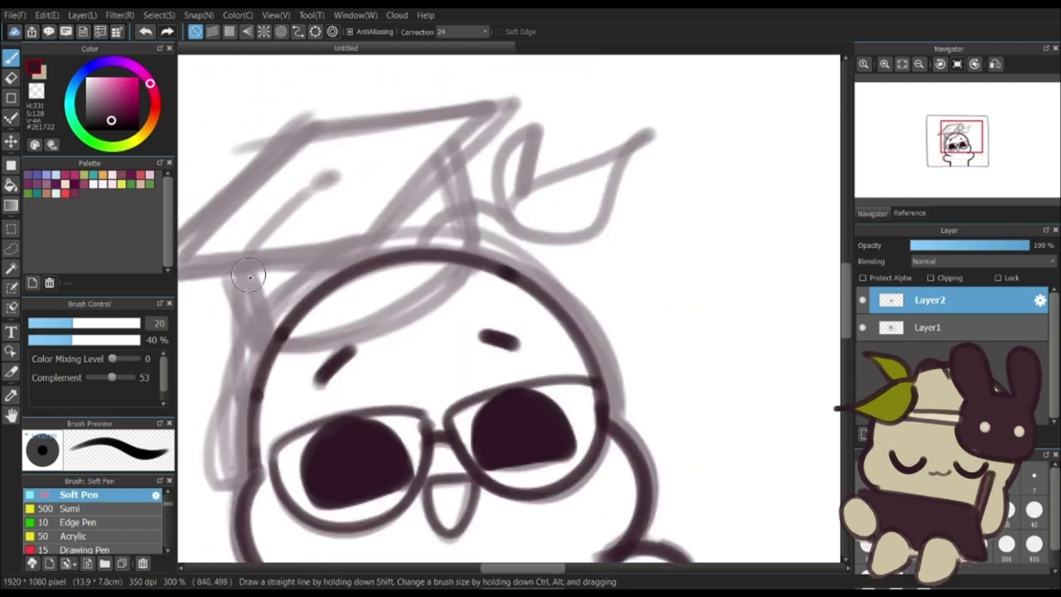
drag(270, 345, 471, 259)
drag(450, 168, 471, 261)
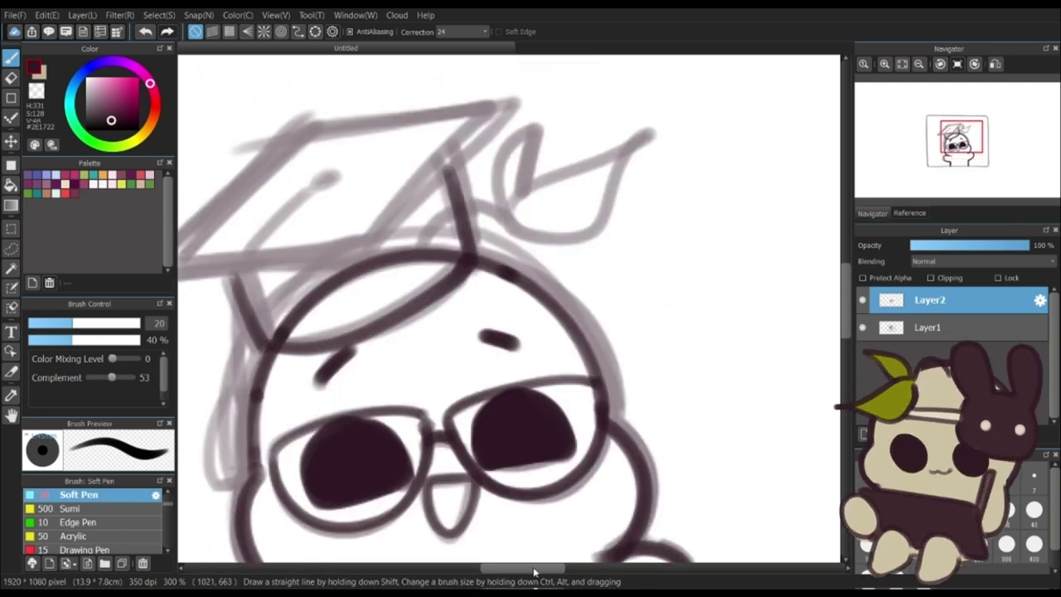
Ink the cap's flat diamond-shaped board and its hanging tassel over the sketch.
drag(535, 569, 509, 569)
drag(340, 281, 568, 255)
drag(340, 278, 495, 133)
mouse_move(709, 110)
mouse_down()
mouse_move(493, 133)
mouse_move(565, 254)
mouse_up()
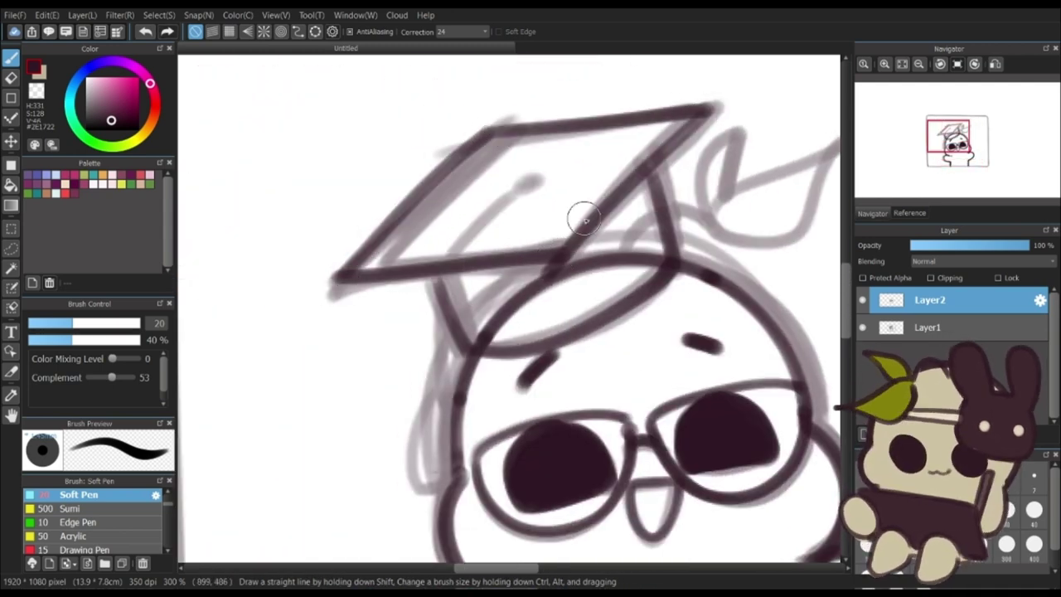
mouse_move(528, 182)
mouse_down()
mouse_move(512, 195)
mouse_move(424, 396)
mouse_move(454, 497)
mouse_up()
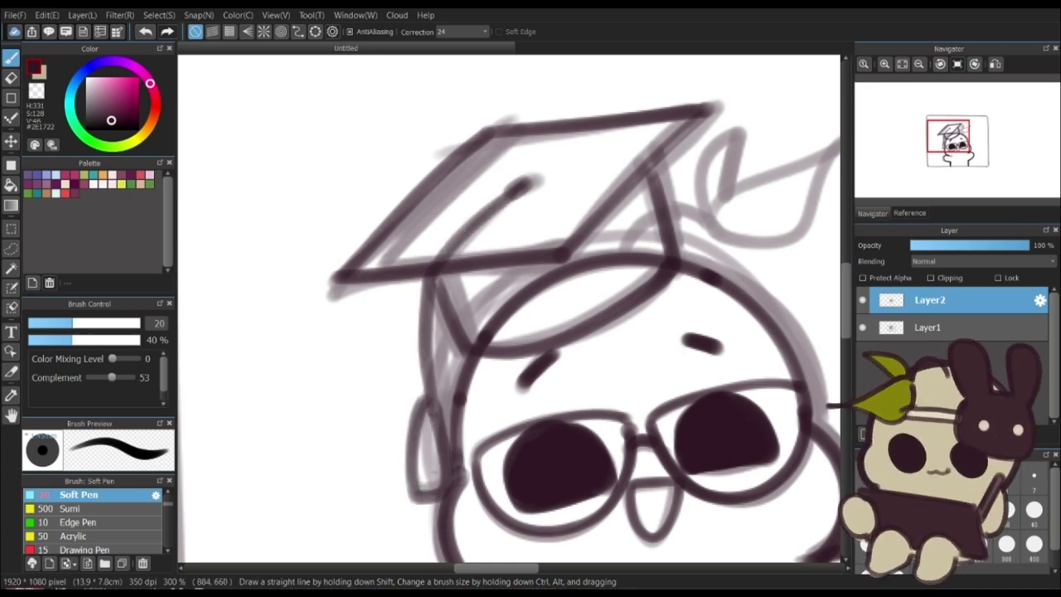
Set the brush size to 15 and try to ink the stem and large leaf beside the cap.
key([)
key(ctrl+z)
drag(674, 224, 728, 248)
drag(526, 569, 548, 569)
key(ctrl+z)
mouse_move(527, 270)
mouse_down()
mouse_move(648, 242)
mouse_move(695, 165)
mouse_up()
drag(695, 166, 642, 243)
key(ctrl+z)
key(ctrl+z)
Ink the curved stem and two leaves sprouting beside the cap's headband.
drag(491, 302, 560, 305)
mouse_move(565, 299)
mouse_down()
mouse_move(683, 197)
mouse_move(571, 310)
mouse_move(547, 354)
mouse_up()
key(ctrl+z)
key(ctrl+z)
drag(477, 352, 549, 320)
mouse_move(547, 325)
mouse_down()
mouse_move(555, 330)
mouse_move(556, 306)
mouse_move(623, 372)
mouse_move(676, 405)
mouse_up()
key(ctrl+z)
Erase the head outline that overlaps the cap with the transparent brush, and hide Layer1.
scroll(557, 287, down, 2)
scroll(565, 283, down, 1)
scroll(503, 282, up, 1)
scroll(566, 296, up, 5)
key(z)
scroll(673, 369, down, 3)
scroll(449, 374, up, 3)
mouse_move(284, 488)
mouse_down()
mouse_move(426, 393)
mouse_move(763, 271)
mouse_up()
scroll(518, 233, down, 8)
scroll(553, 235, up, 3)
scroll(555, 264, down, 1)
click(863, 328)
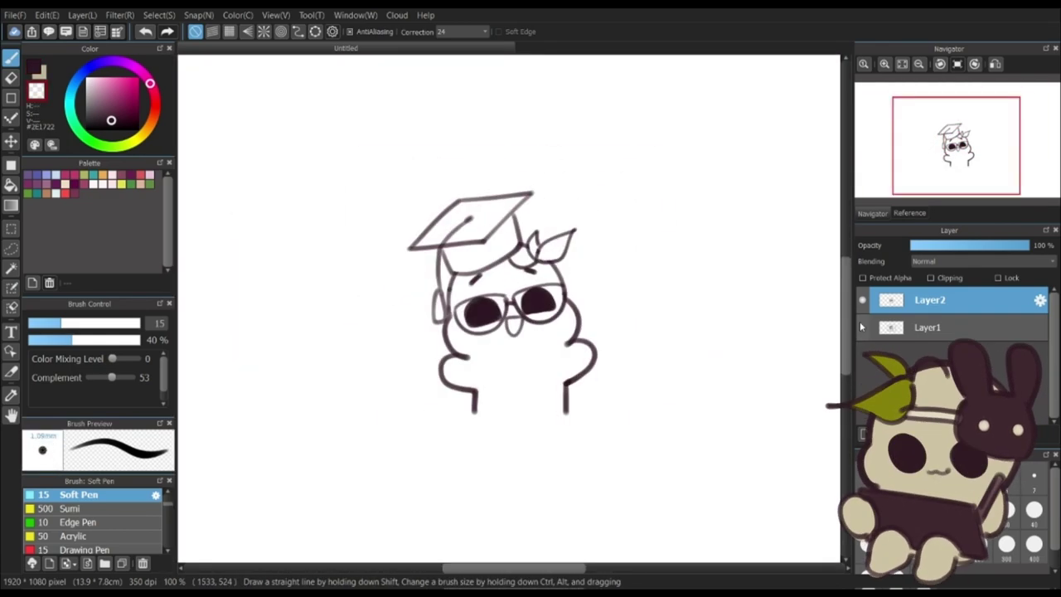
Lasso the inked leaves beside the cap and enlarge them up and to the right with Transform.
scroll(563, 238, up, 3)
key(l)
drag(525, 324, 435, 249)
key(ctrl+t)
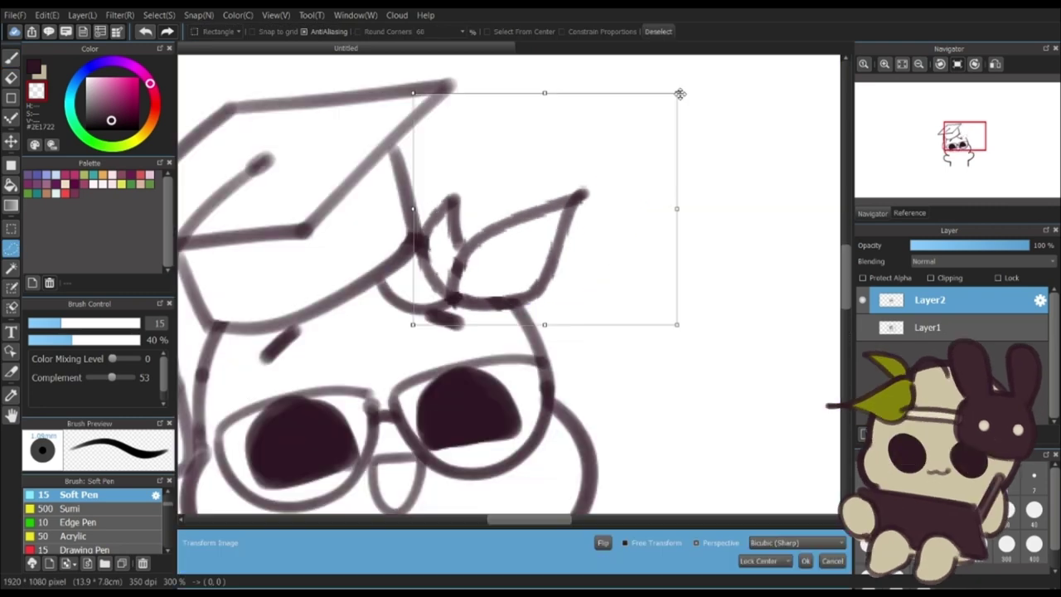
drag(679, 94, 732, 45)
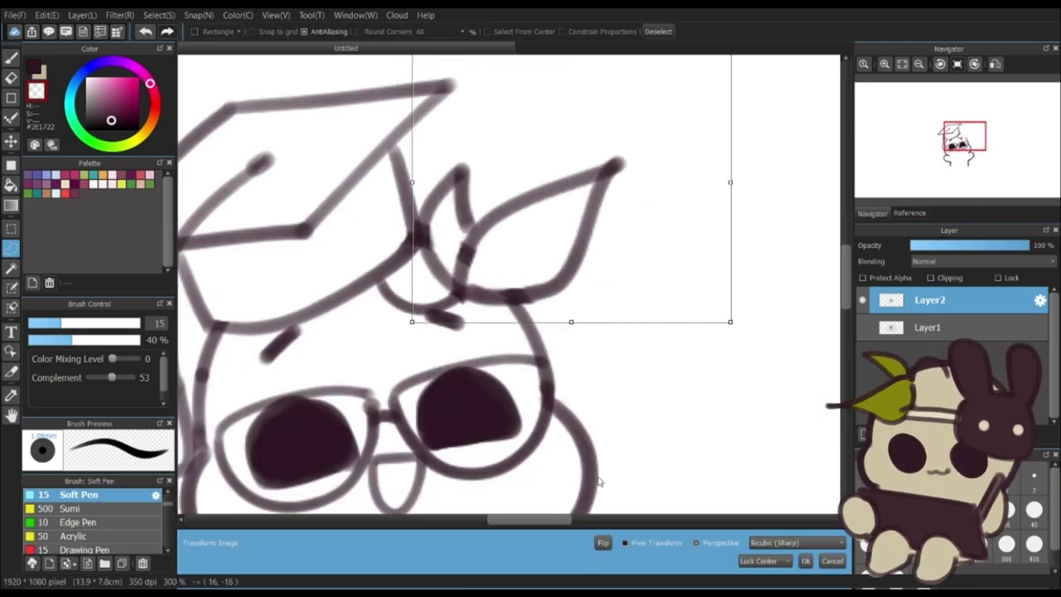
key(Return)
scroll(498, 273, up, 1)
key(b)
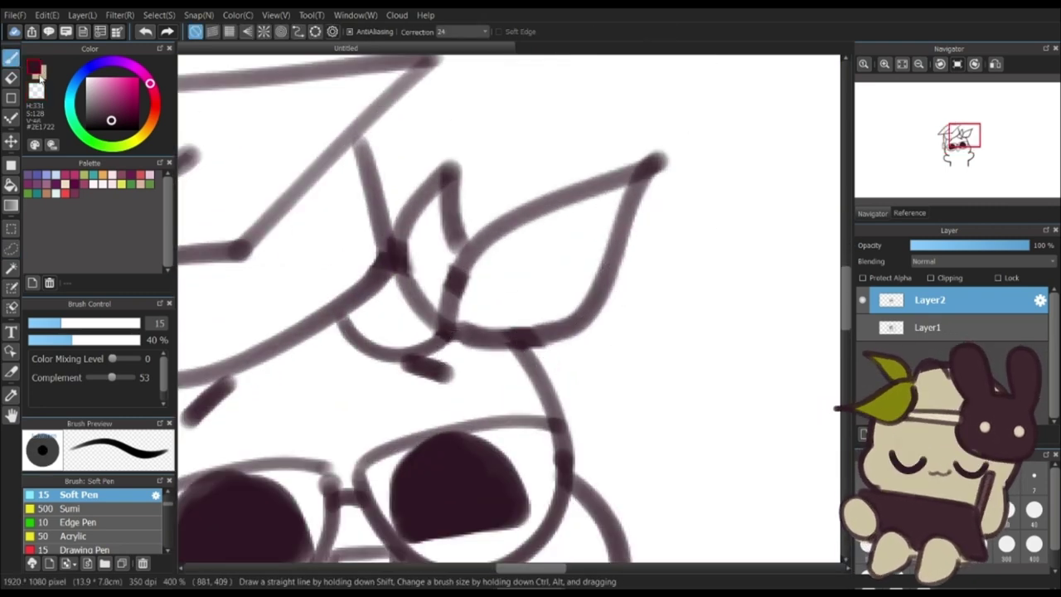
Turn on the cross-grid snap, set the brush size to 20 and try inking the frame's top edge on Layer3.
scroll(345, 273, down, 2)
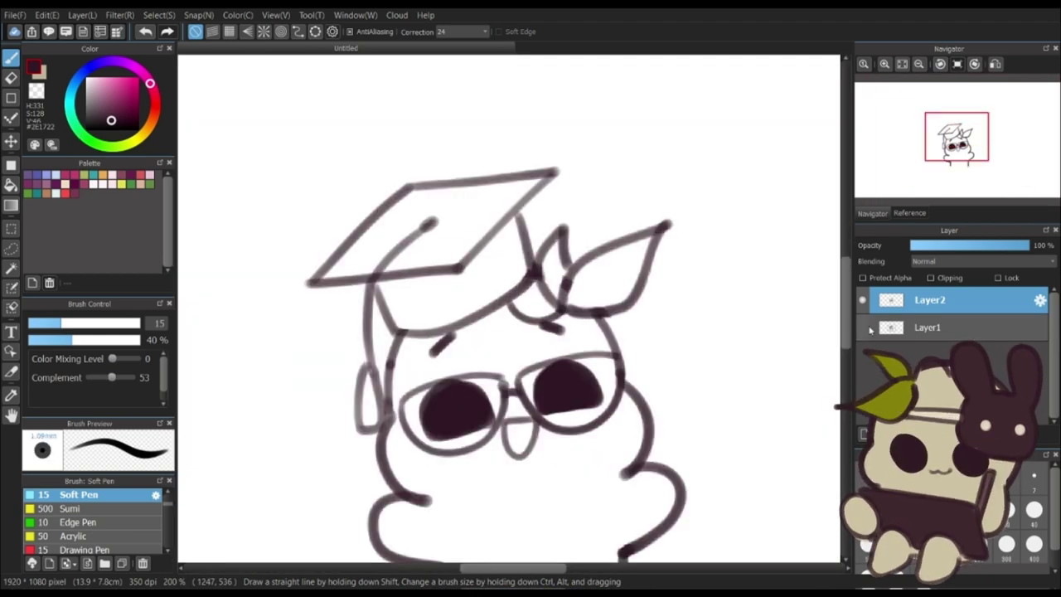
click(230, 32)
drag(292, 135, 672, 195)
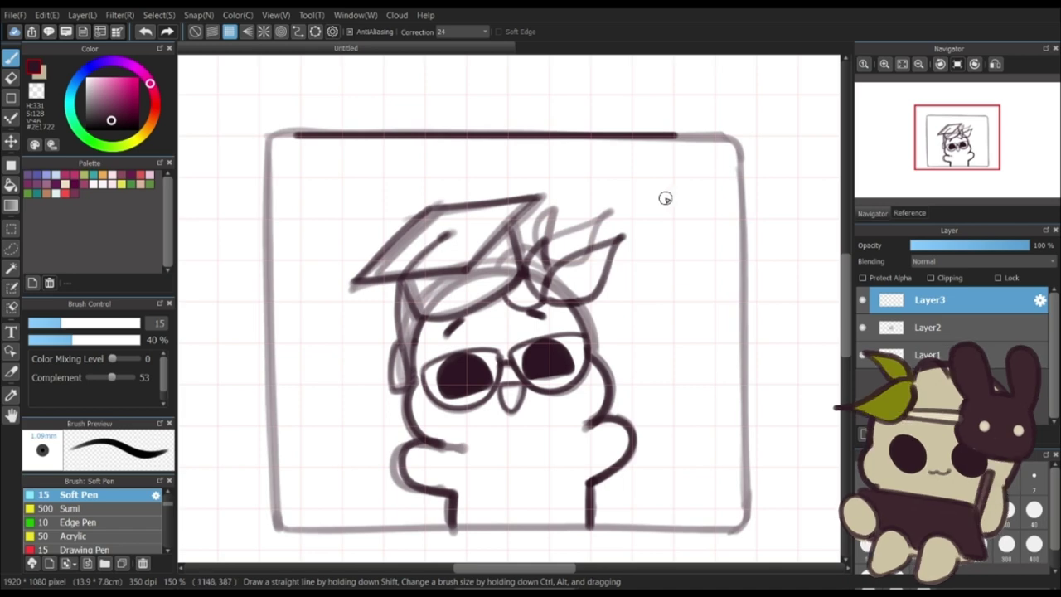
key(ctrl+z)
key(bracketright)
drag(726, 140, 306, 263)
key(ctrl+z)
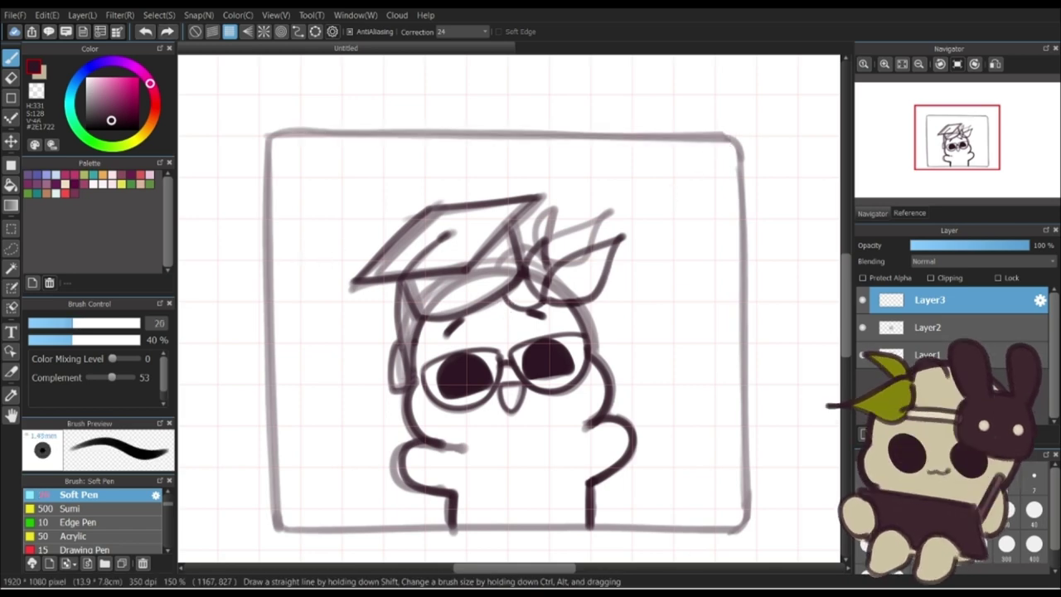
mouse_move(288, 134)
mouse_down()
mouse_move(743, 123)
mouse_move(722, 137)
mouse_move(292, 139)
mouse_up()
key(ctrl+z)
key(ctrl+z)
key(ctrl+z)
Ink the frame's straight top, side and bottom edges over the sketch on Layer3.
mouse_move(287, 134)
mouse_down()
mouse_move(430, 113)
mouse_move(733, 132)
mouse_up()
key(ctrl+z)
mouse_move(269, 143)
mouse_down()
mouse_move(257, 523)
mouse_move(558, 134)
mouse_move(733, 138)
mouse_up()
key(ctrl+z)
mouse_move(742, 146)
mouse_down()
mouse_move(663, 407)
mouse_move(743, 522)
mouse_up()
drag(738, 529, 443, 533)
key(ctrl+z)
drag(284, 529, 733, 533)
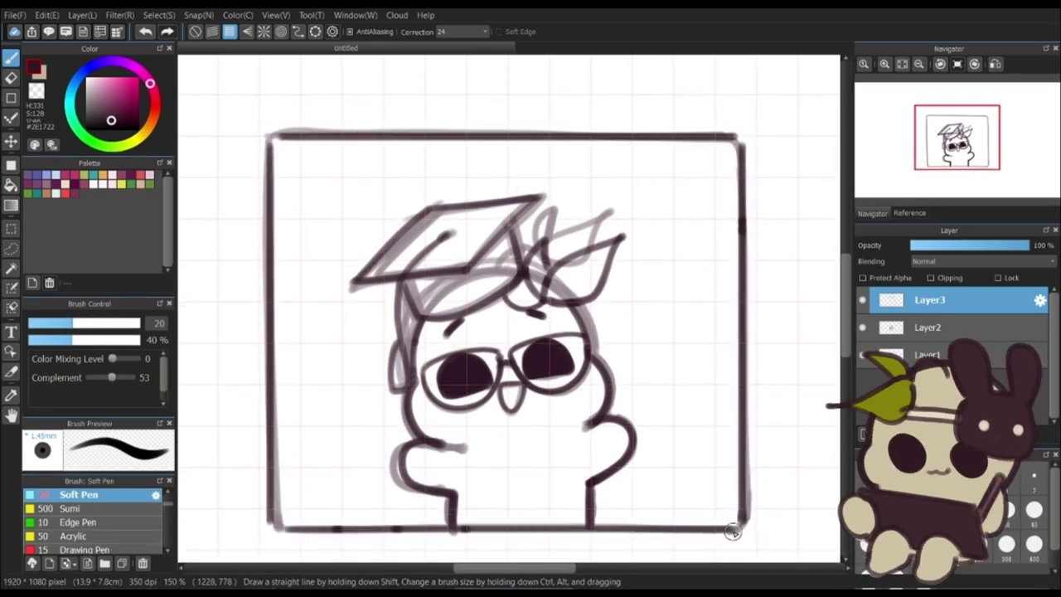
Select the frame's upper edge with a rectangular selection and move it up to heighten the frame.
key(m)
drag(246, 109, 800, 178)
key(v)
drag(411, 150, 409, 117)
key(ctrl+d)
Fill the gaps in both frame sides and draw a horizontal divider line below the raised top edge.
key(b)
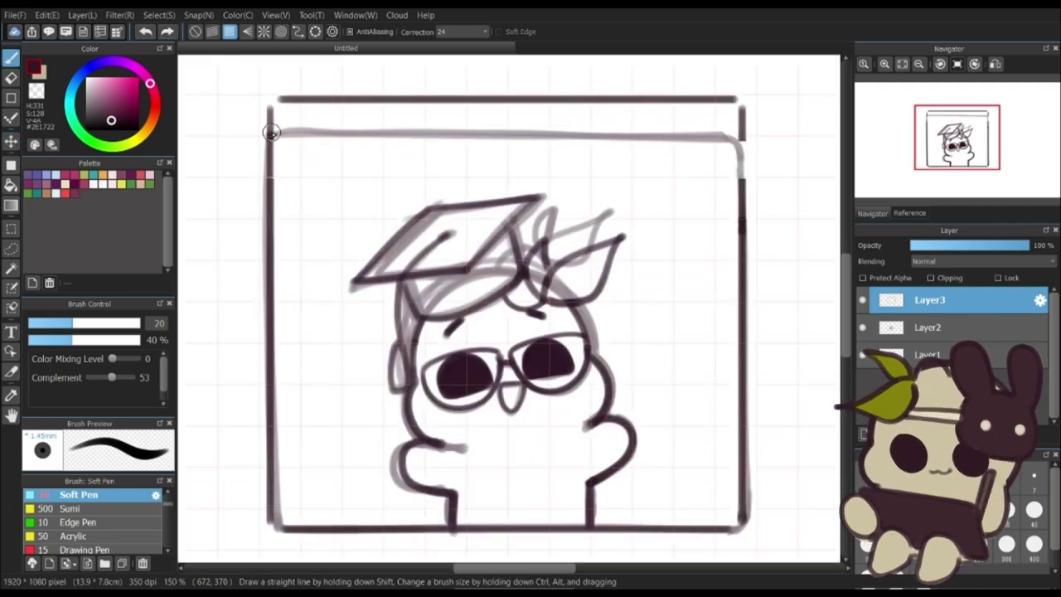
drag(271, 133, 270, 187)
drag(743, 137, 743, 181)
drag(270, 139, 743, 139)
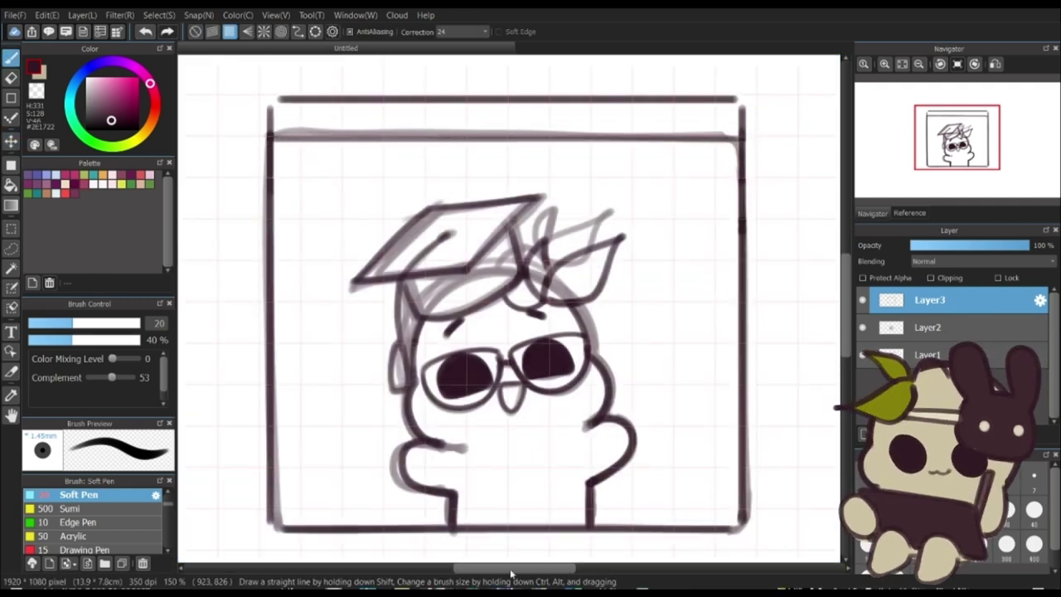
scroll(348, 171, down, 3)
scroll(338, 175, up, 6)
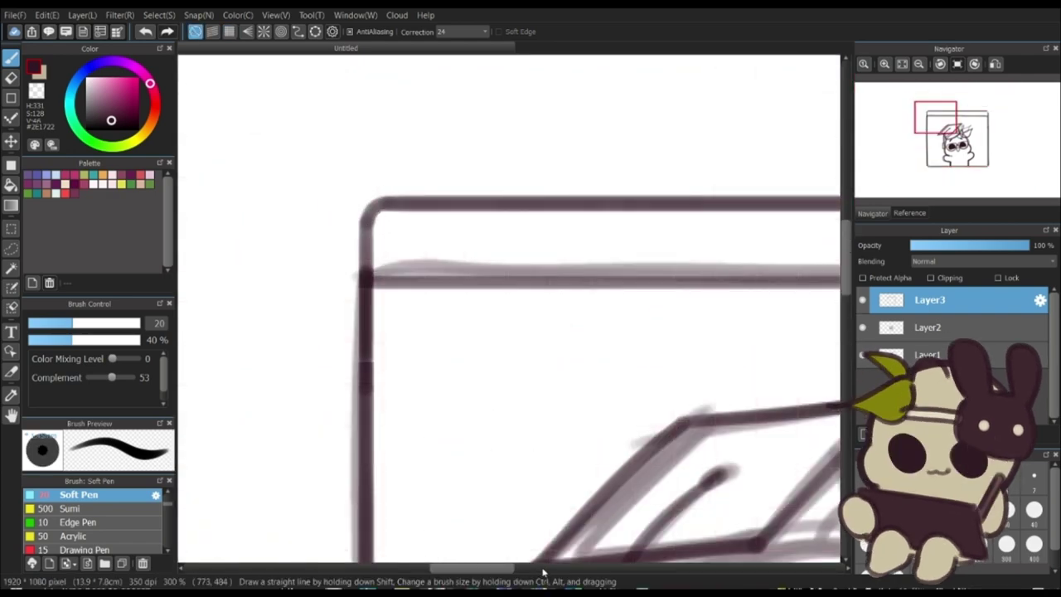
Round off the frame's corners with short brush strokes on Layer3.
scroll(421, 221, down, 5)
scroll(557, 220, up, 6)
key(ctrl+z)
drag(554, 219, 569, 240)
scroll(584, 236, down, 6)
scroll(600, 374, up, 4)
scroll(574, 356, up, 3)
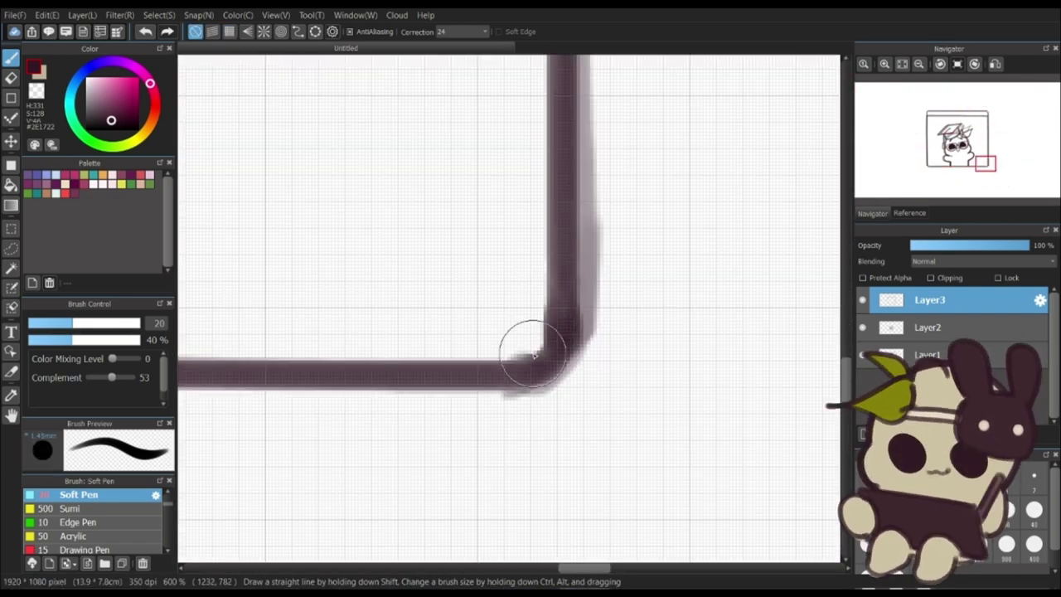
scroll(533, 353, down, 3)
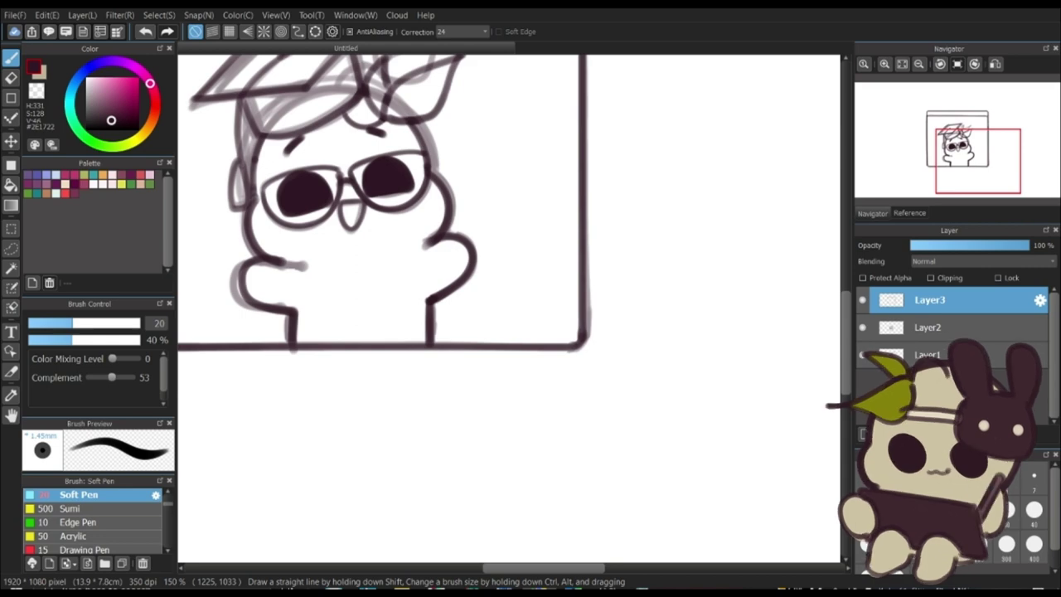
scroll(533, 352, down, 2)
scroll(340, 351, up, 5)
drag(363, 328, 384, 348)
scroll(365, 386, down, 5)
scroll(553, 209, up, 6)
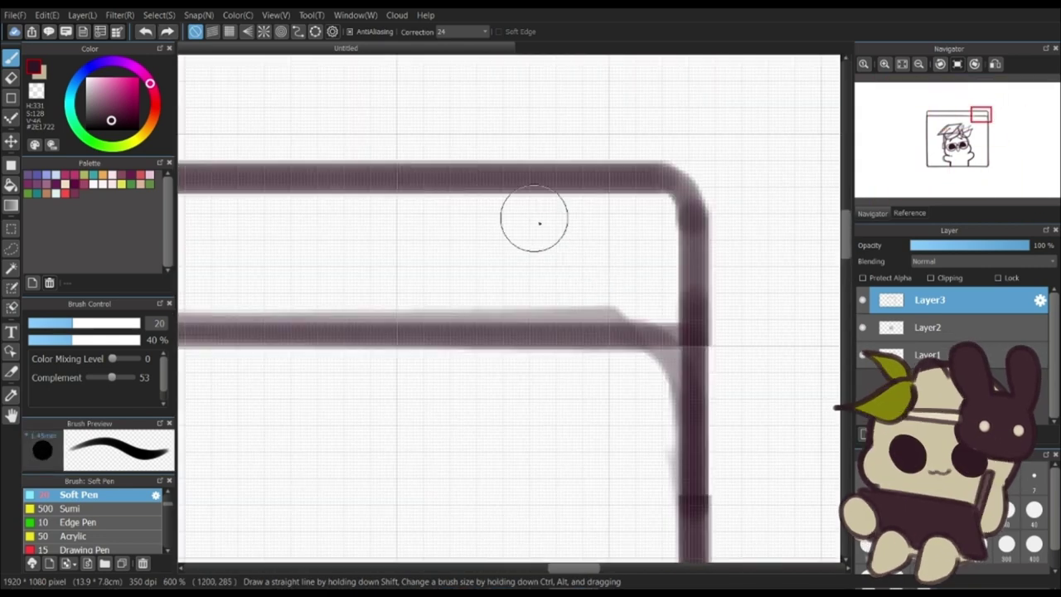
drag(541, 222, 609, 285)
drag(599, 223, 539, 286)
mouse_move(476, 234)
mouse_down()
mouse_move(477, 274)
mouse_move(367, 291)
mouse_up()
key(ctrl+z)
key(ctrl+z)
Set the brush size to 15 and draw a cross, a small box and a dash as window buttons in the title bar.
key(bracketleft)
drag(367, 233, 452, 233)
drag(455, 235, 455, 286)
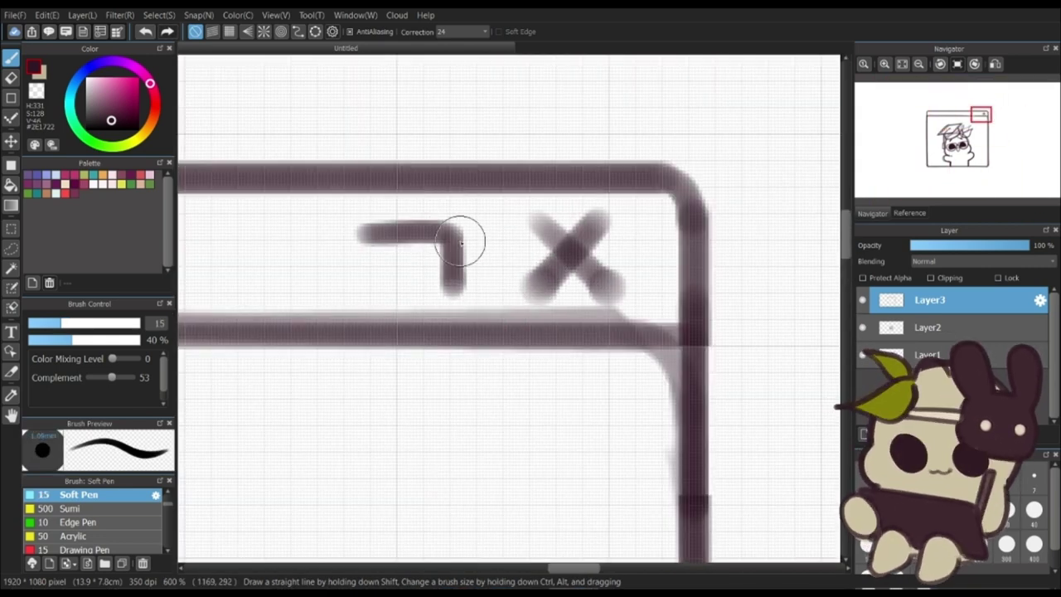
key(ctrl+z)
key(ctrl+z)
key(ctrl+z)
key(ctrl+z)
drag(536, 222, 610, 290)
drag(599, 222, 537, 290)
mouse_move(443, 236)
mouse_down()
mouse_move(369, 297)
mouse_move(361, 233)
mouse_up()
key(ctrl+z)
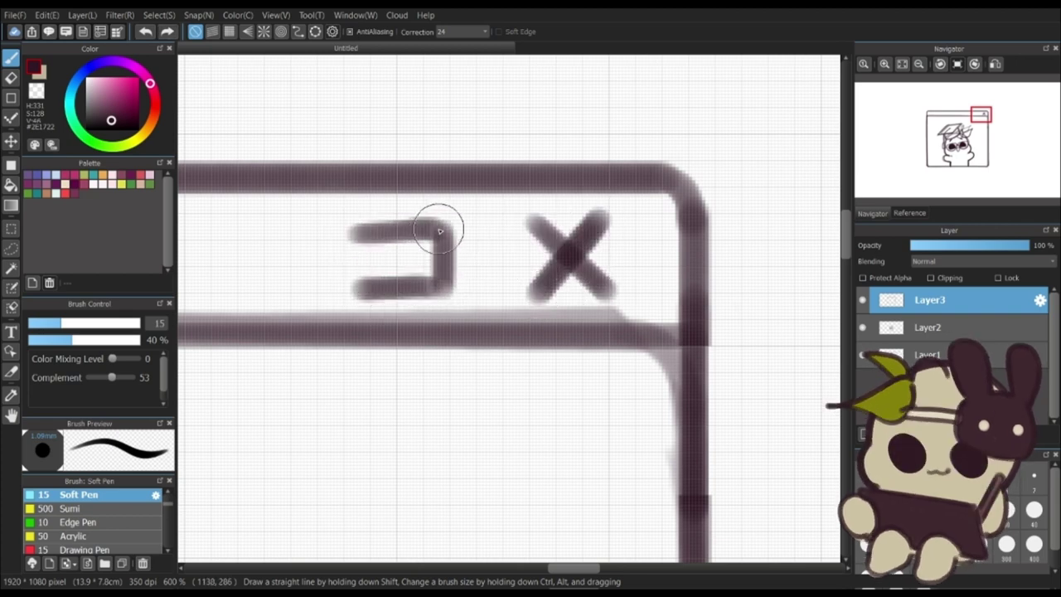
key(ctrl+z)
drag(361, 286, 437, 232)
drag(192, 258, 259, 257)
Hide the sketch layer and cover the whole canvas with a muted blue filled rectangle on a new layer above Layer1.
scroll(374, 275, down, 6)
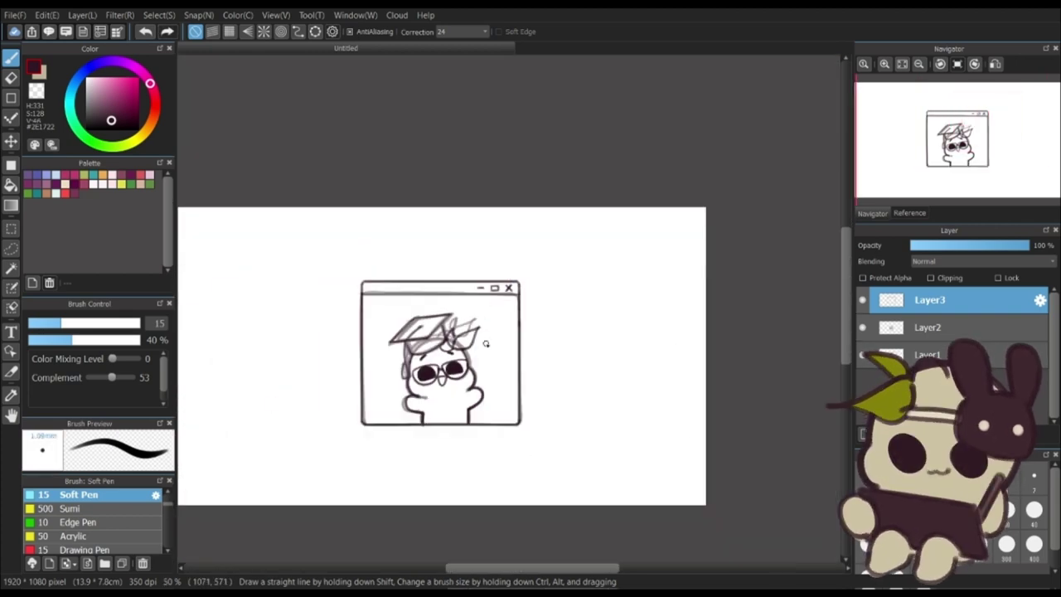
scroll(790, 391, up, 1)
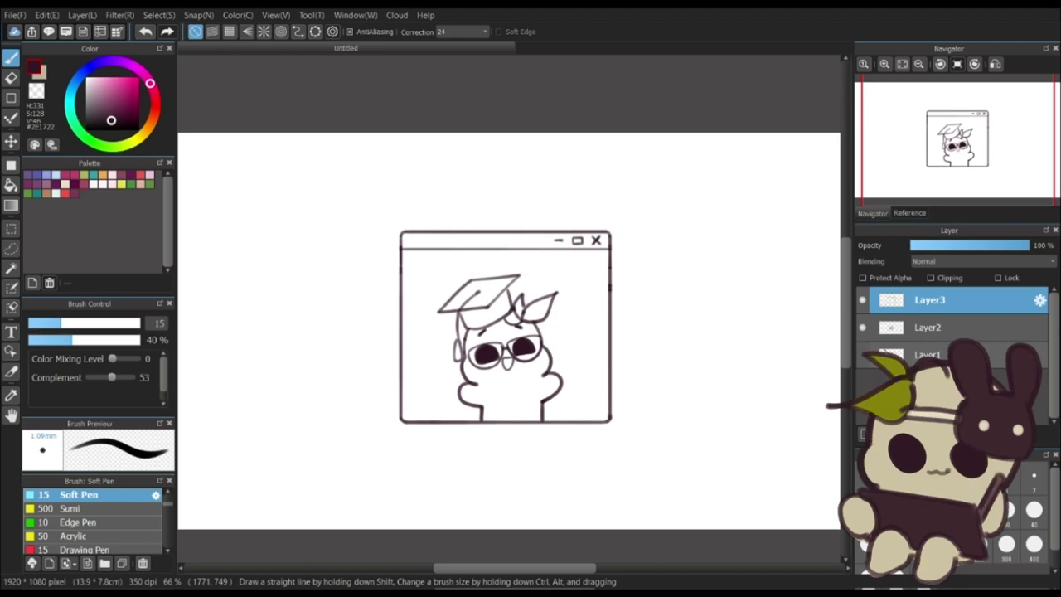
click(928, 355)
click(864, 434)
click(11, 165)
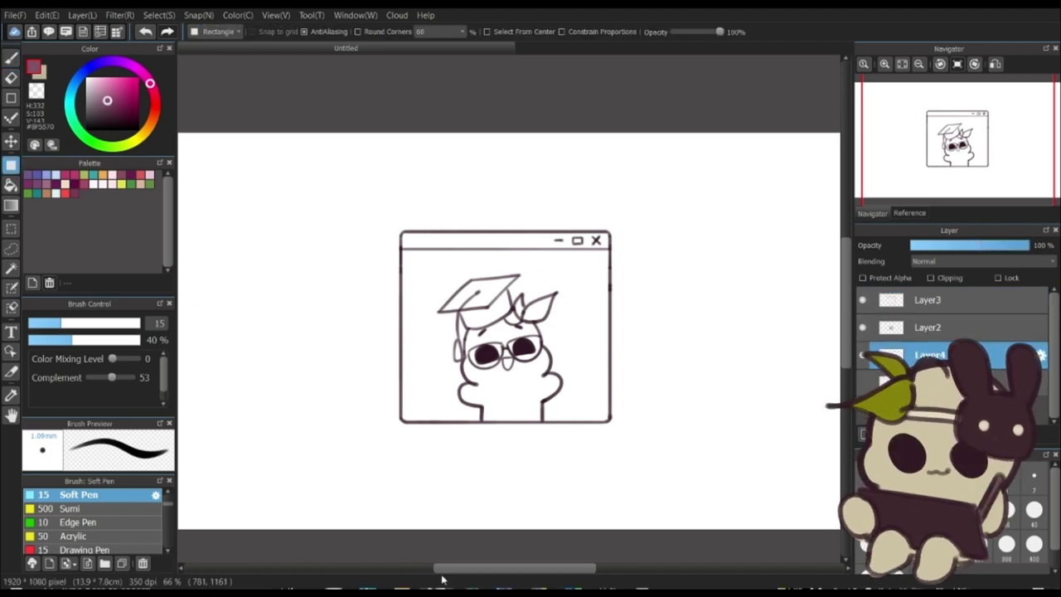
drag(416, 161, 759, 512)
scroll(642, 393, down, 1)
drag(233, 166, 788, 497)
scroll(575, 332, up, 1)
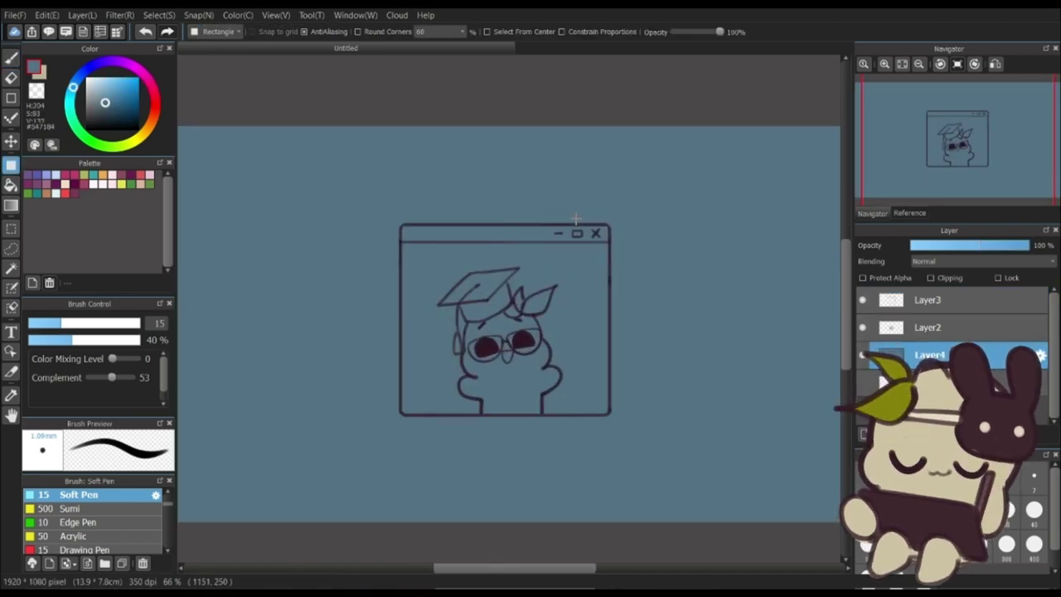
Try indigo-blue and steel-blue backdrops by drawing filled rectangles over the whole canvas on Layer4.
scroll(548, 341, down, 2)
scroll(562, 338, up, 1)
click(82, 74)
drag(773, 147, 217, 488)
click(98, 105)
drag(839, 169, 170, 566)
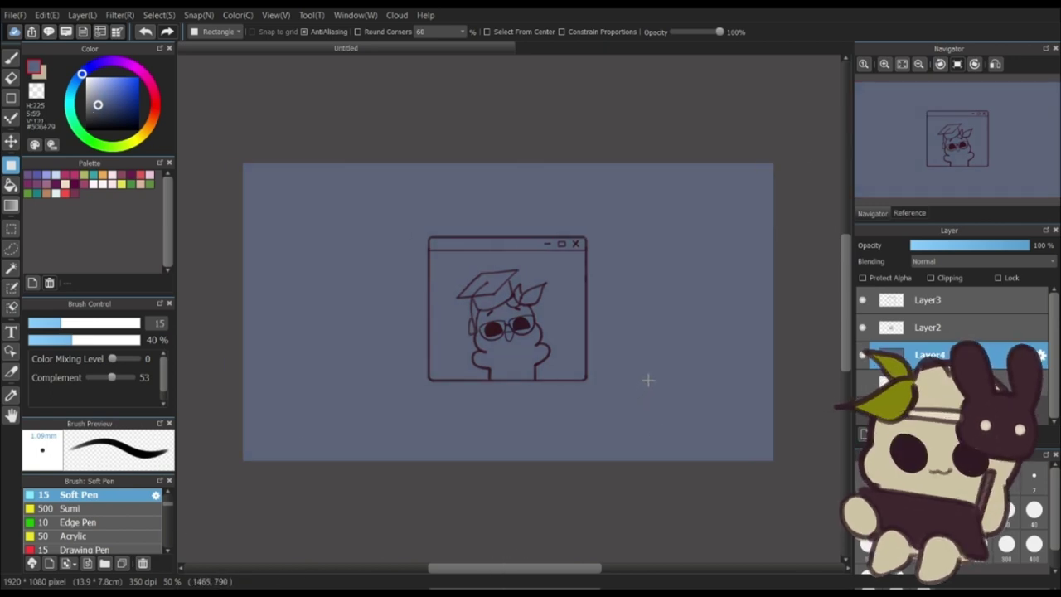
click(73, 87)
drag(215, 124, 842, 497)
click(95, 104)
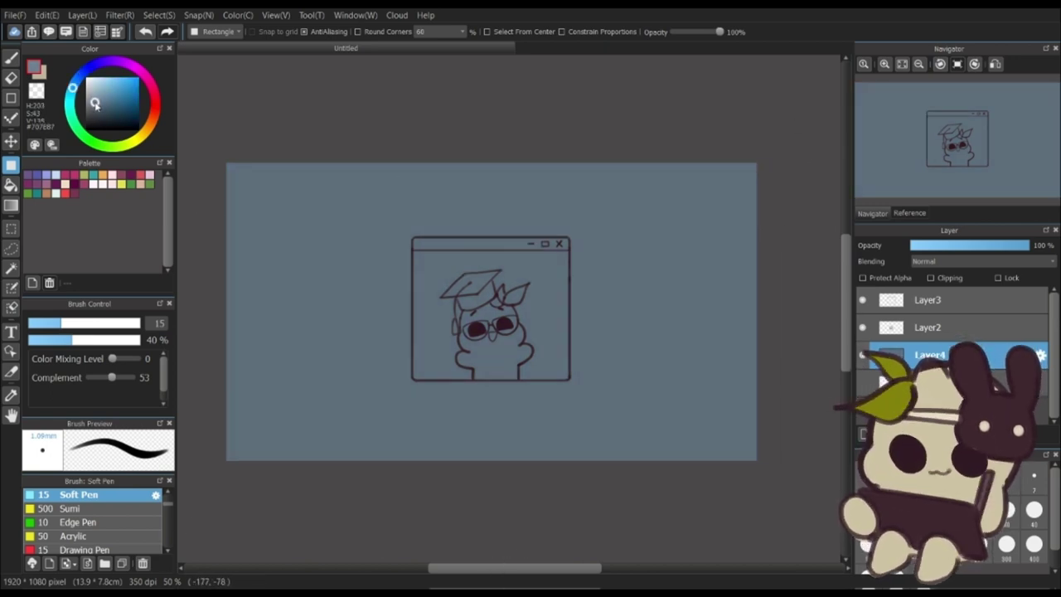
Fill the Layer4 backdrop with a muted grey-blue after testing a greener tone.
click(73, 119)
drag(252, 132, 842, 498)
drag(772, 140, 116, 548)
click(81, 74)
key(ctrl+z)
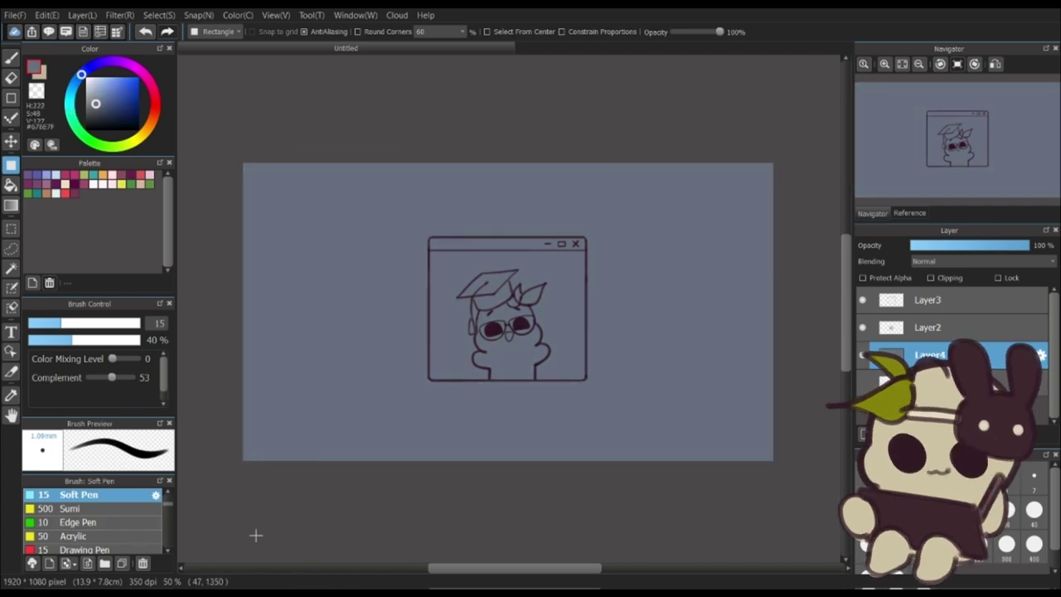
On new Layer5, fill the window shape with green using a Magic Wand selection and a filled rectangle, and protect the layer's alpha.
click(75, 124)
click(103, 100)
scroll(548, 308, up, 2)
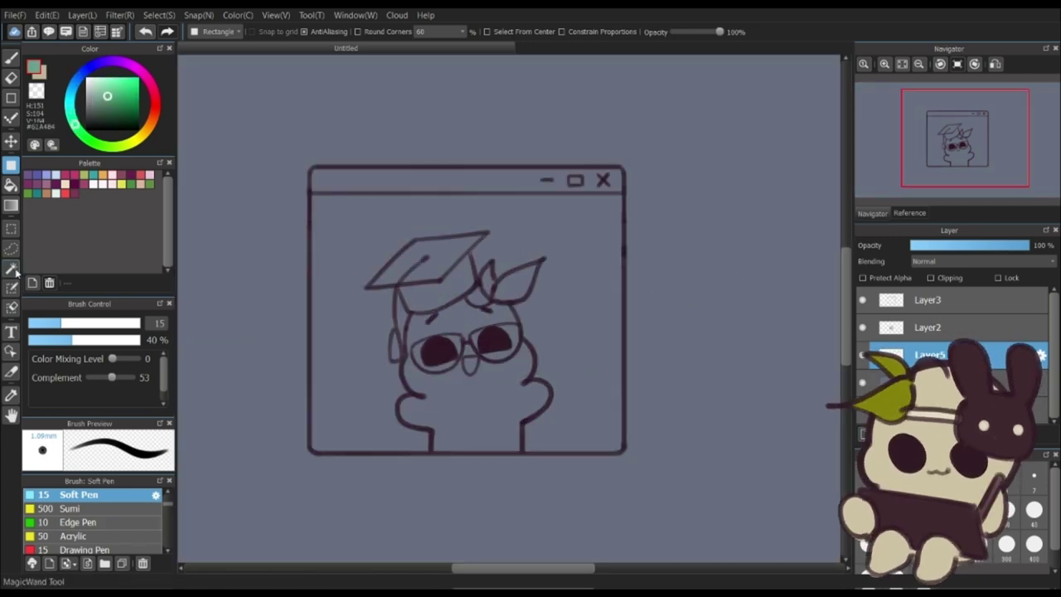
click(11, 268)
click(450, 531)
click(11, 165)
key(ctrl+d)
drag(278, 141, 663, 489)
click(114, 99)
click(864, 278)
Try several mustard-yellow backdrop shades on Layer4 behind the green window.
click(927, 382)
scroll(517, 149, down, 3)
drag(299, 83, 703, 323)
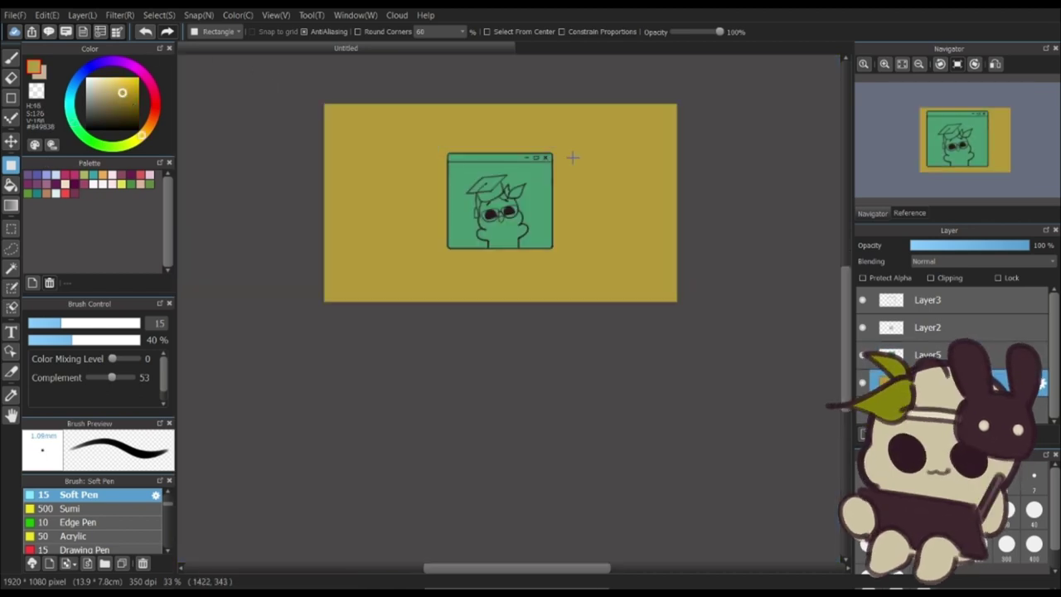
scroll(494, 115, up, 1)
click(114, 94)
drag(199, 83, 846, 414)
click(156, 113)
drag(292, 130, 802, 458)
key(ctrl+z)
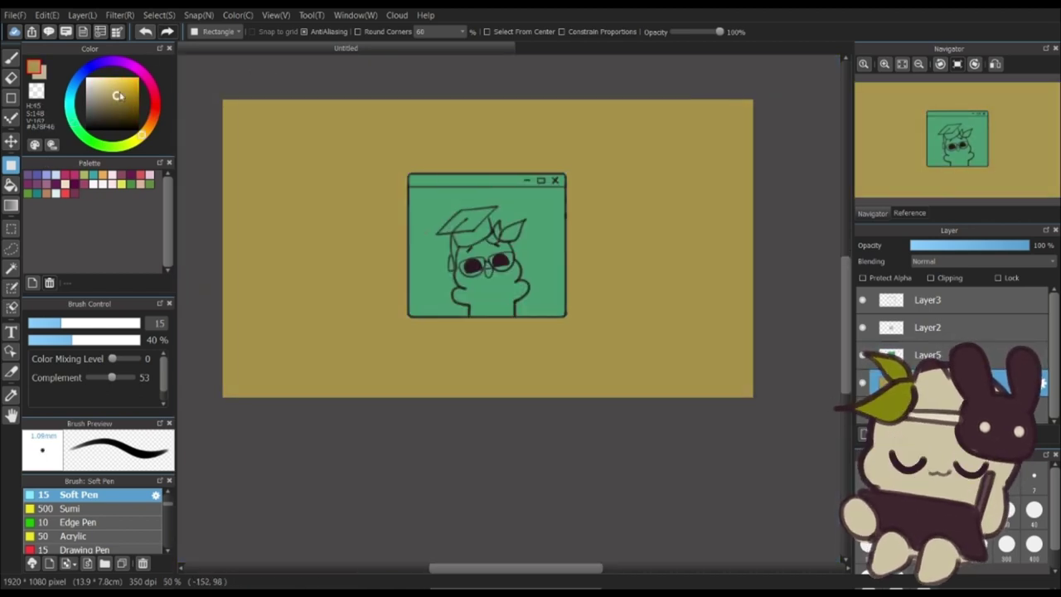
click(118, 90)
drag(199, 82, 787, 431)
scroll(562, 326, up, 3)
scroll(492, 254, down, 3)
Refill the Layer4 backdrop with a muted grey-blue rectangle across the whole canvas.
click(82, 74)
click(97, 104)
drag(204, 87, 797, 440)
Shift the window's sampled green towards teal and refill the window shape on Layer5 with it.
right_click(435, 290)
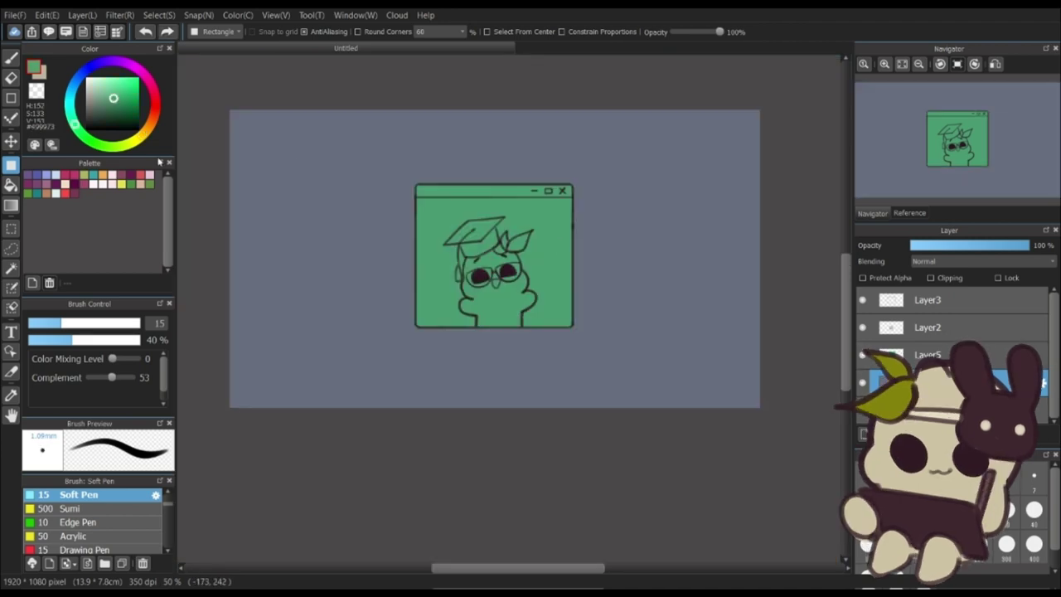
click(81, 74)
drag(522, 99, 721, 181)
key(ctrl+z)
click(70, 110)
drag(398, 170, 597, 342)
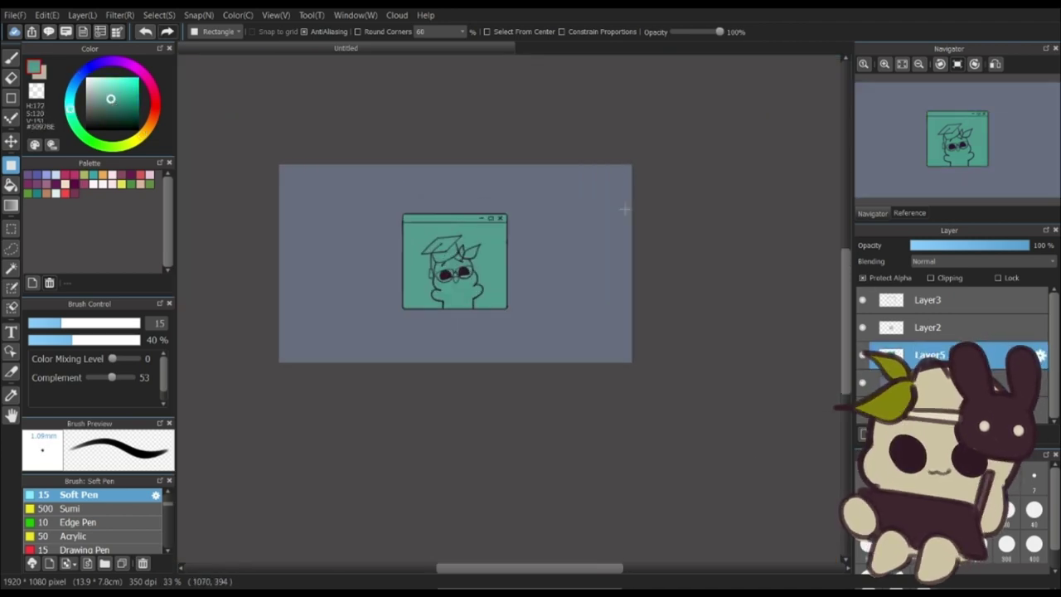
Deepen the backdrop to a darker slate blue and add a new layer clipped to the window fill on Layer5.
right_click(625, 208)
scroll(443, 277, up, 4)
scroll(585, 288, down, 1)
click(863, 434)
click(931, 279)
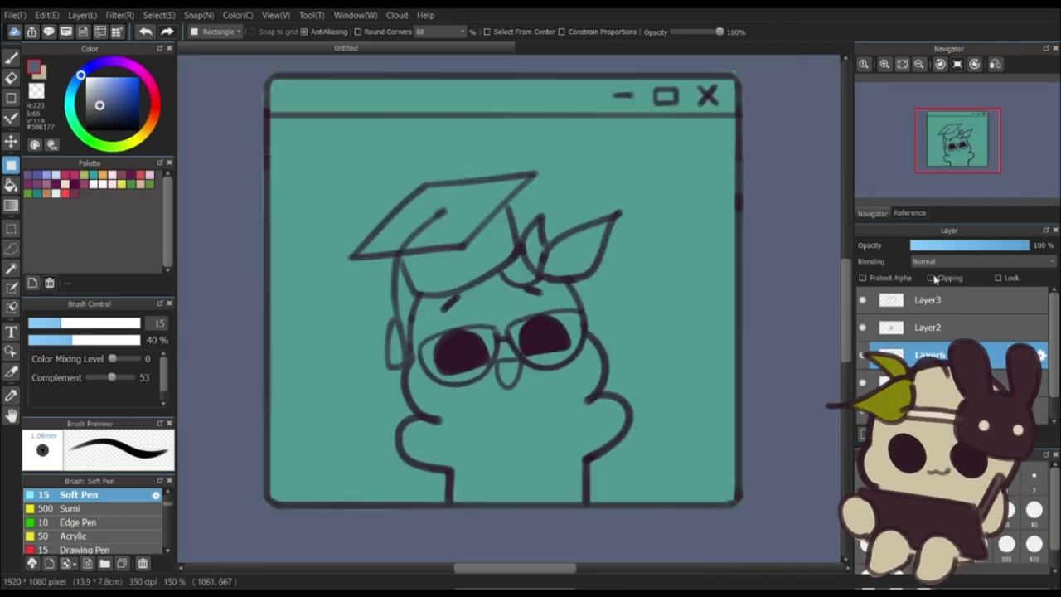
Paint the character's body beige and the graduation cap dark blue-grey with the brush on clipped Layer6.
click(1034, 510)
click(10, 59)
click(41, 75)
mouse_move(432, 363)
mouse_down()
mouse_move(437, 317)
mouse_move(419, 364)
mouse_move(417, 434)
mouse_move(555, 486)
mouse_move(569, 433)
mouse_move(469, 319)
mouse_move(569, 379)
mouse_move(515, 233)
mouse_up()
alt+click(515, 235)
mouse_move(439, 206)
mouse_down()
mouse_move(363, 250)
mouse_move(498, 243)
mouse_move(440, 266)
mouse_move(477, 222)
mouse_move(426, 194)
mouse_up()
key(ctrl+z)
key(ctrl+z)
Set the brush size to 25 and colour the cap's tassel orange and the leaf sprout olive green.
key(bracketleft)
key(bracketleft)
click(146, 133)
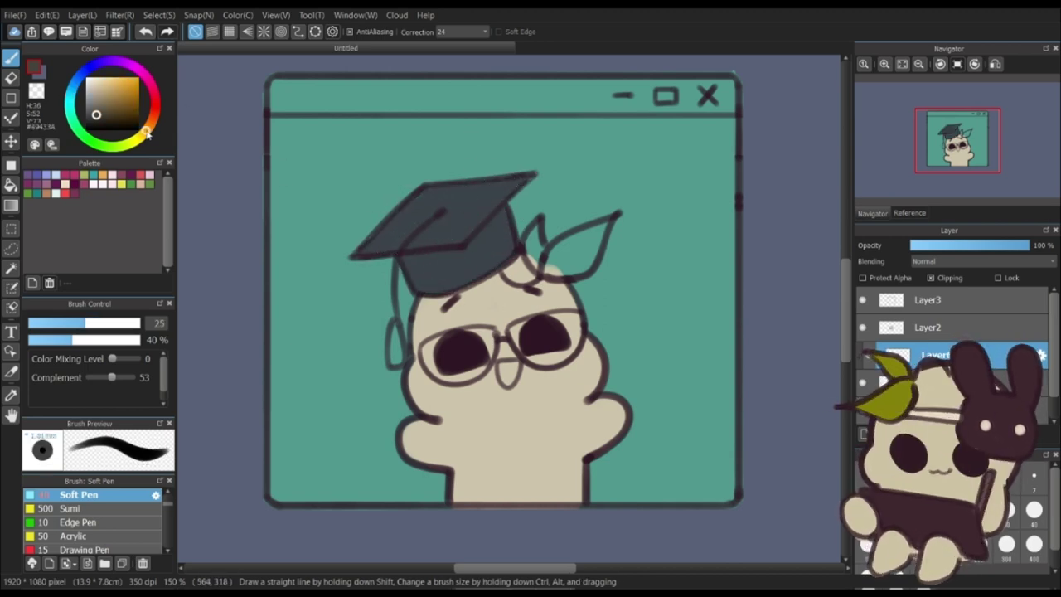
drag(537, 269, 578, 253)
scroll(585, 254, down, 2)
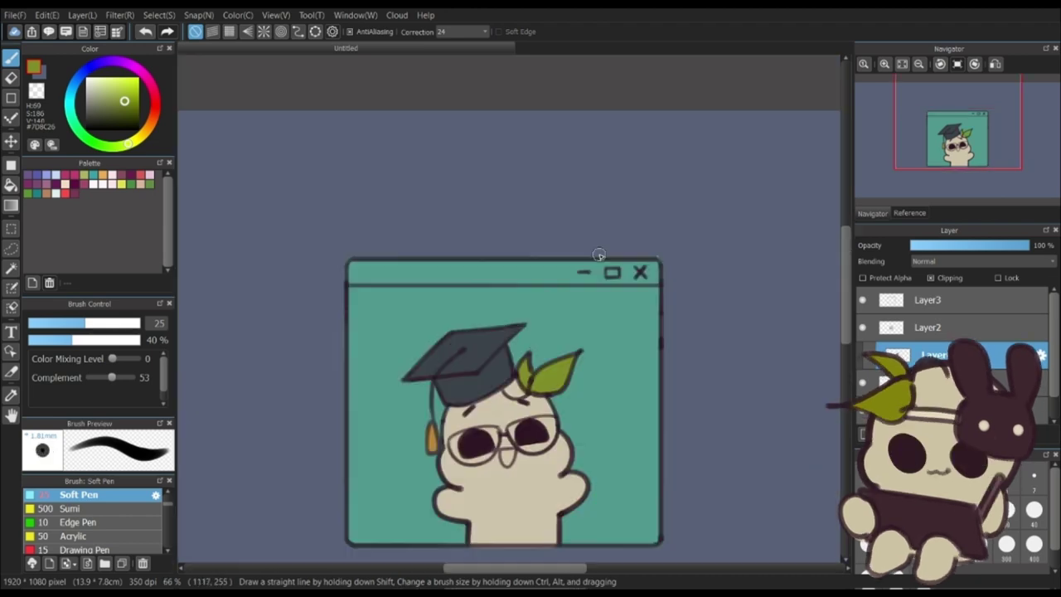
scroll(929, 348, down, 1)
scroll(929, 348, up, 1)
Cover the window's title bar on Layer5 with a filled rectangle in the cap's dark blue-grey.
click(929, 382)
scroll(548, 253, up, 1)
right_click(464, 389)
click(11, 165)
drag(202, 237, 761, 309)
scroll(682, 215, down, 3)
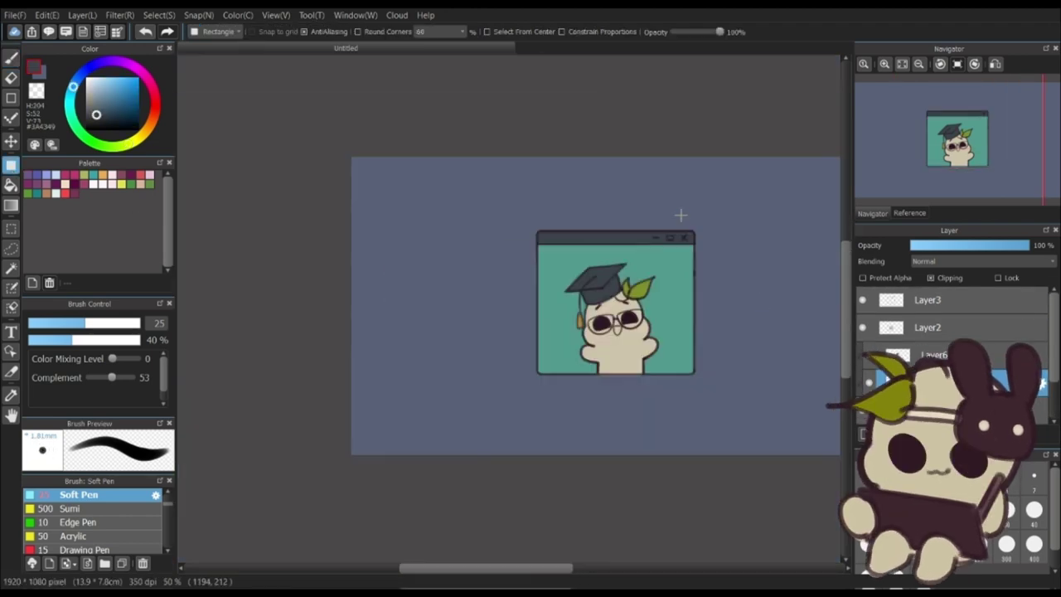
Undo the title bar fill and try other colours for it, including indigo and the outline's dark maroon.
scroll(705, 214, up, 2)
key(ctrl+z)
drag(340, 210, 730, 267)
key(ctrl+z)
drag(307, 193, 770, 268)
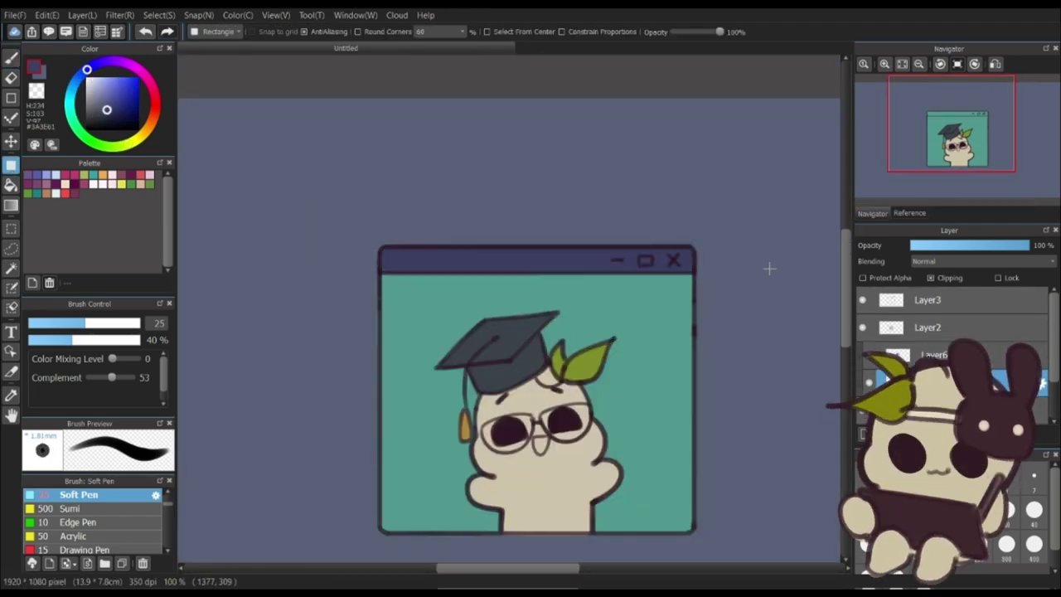
scroll(768, 267, down, 3)
scroll(754, 274, up, 3)
right_click(688, 241)
key(ctrl+z)
drag(360, 194, 773, 252)
key(ctrl+z)
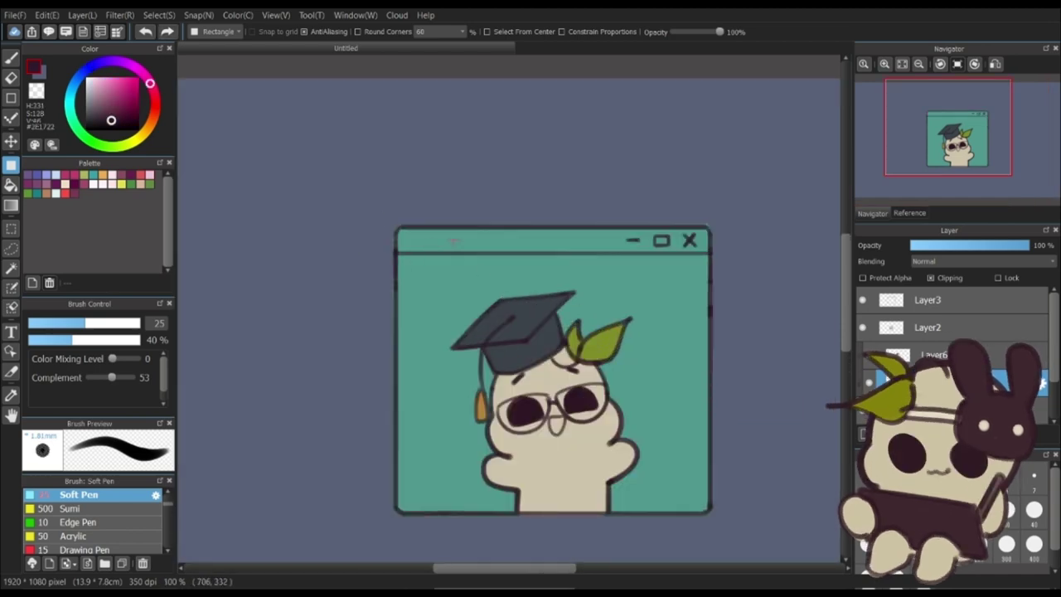
scroll(705, 235, up, 2)
Sample the cap's dark blue-grey again and refill the window's title bar with it.
right_click(628, 235)
scroll(628, 232, down, 2)
drag(343, 194, 726, 252)
scroll(731, 235, down, 2)
scroll(732, 231, up, 7)
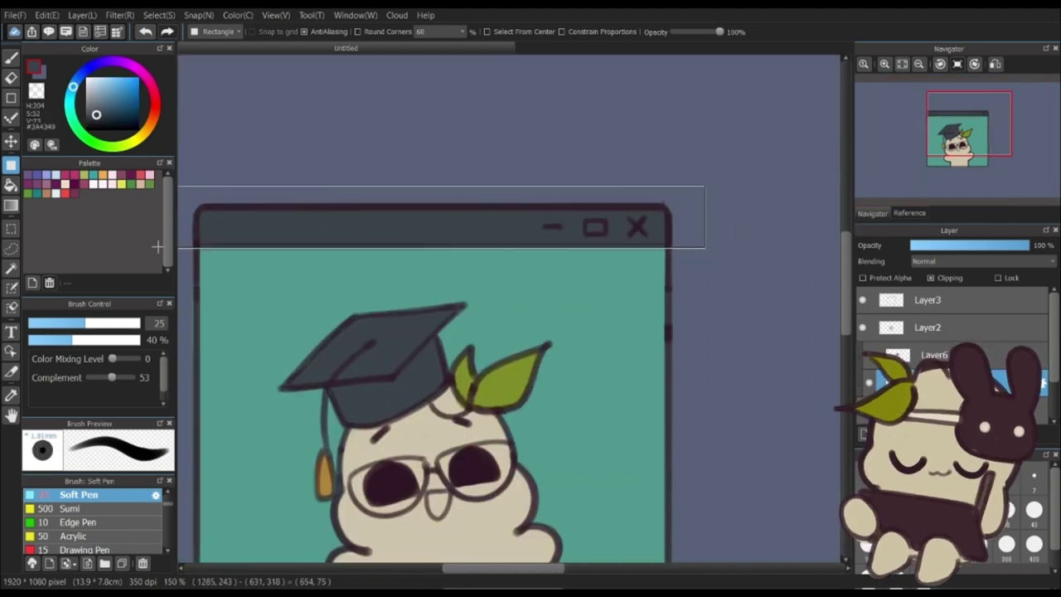
scroll(593, 281, down, 5)
Protect the alpha of Layer3 and recolour the three window buttons with the body's beige using a filled rectangle.
right_click(495, 497)
scroll(623, 229, up, 2)
scroll(609, 357, up, 2)
click(928, 300)
click(887, 280)
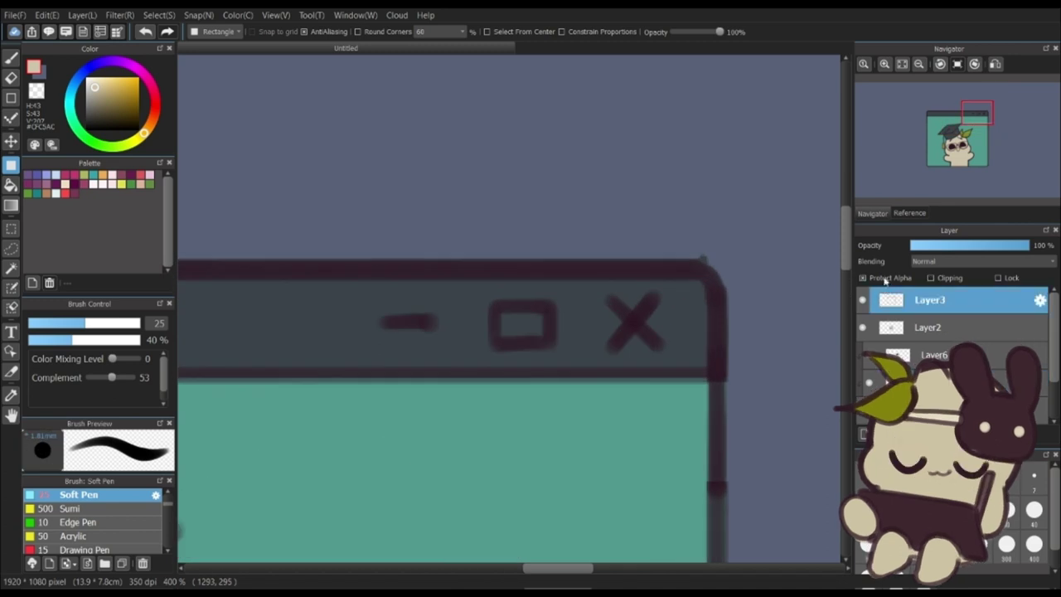
drag(360, 284, 697, 369)
scroll(465, 242, down, 5)
scroll(466, 241, down, 1)
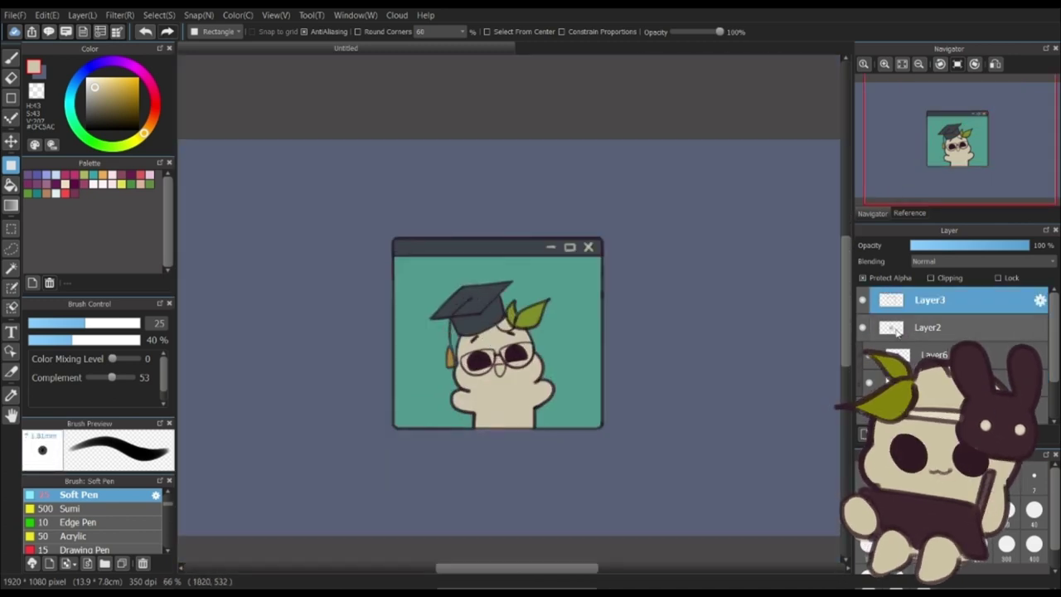
On Layer2, draw two short beige accent strokes on each side of the character's head with brush size 15.
click(896, 332)
scroll(511, 380, up, 2)
click(11, 58)
drag(604, 266, 622, 253)
drag(615, 299, 636, 294)
mouse_move(334, 279)
mouse_down()
mouse_move(320, 274)
mouse_move(336, 280)
mouse_up()
drag(303, 317, 335, 328)
key(ctrl+z)
key(ctrl+z)
scroll(333, 315, down, 2)
scroll(338, 292, up, 3)
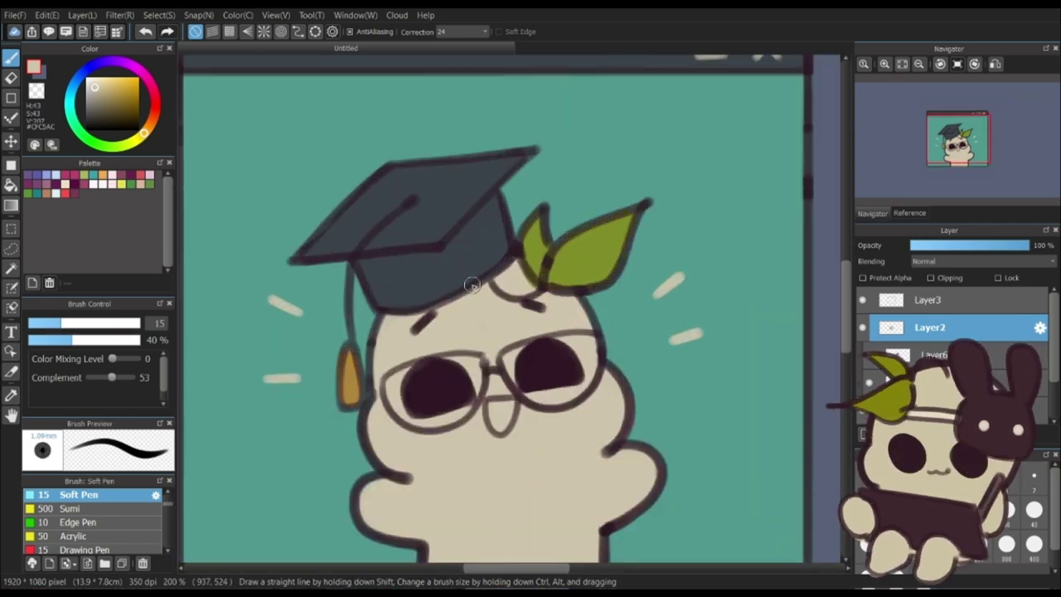
scroll(241, 111, down, 3)
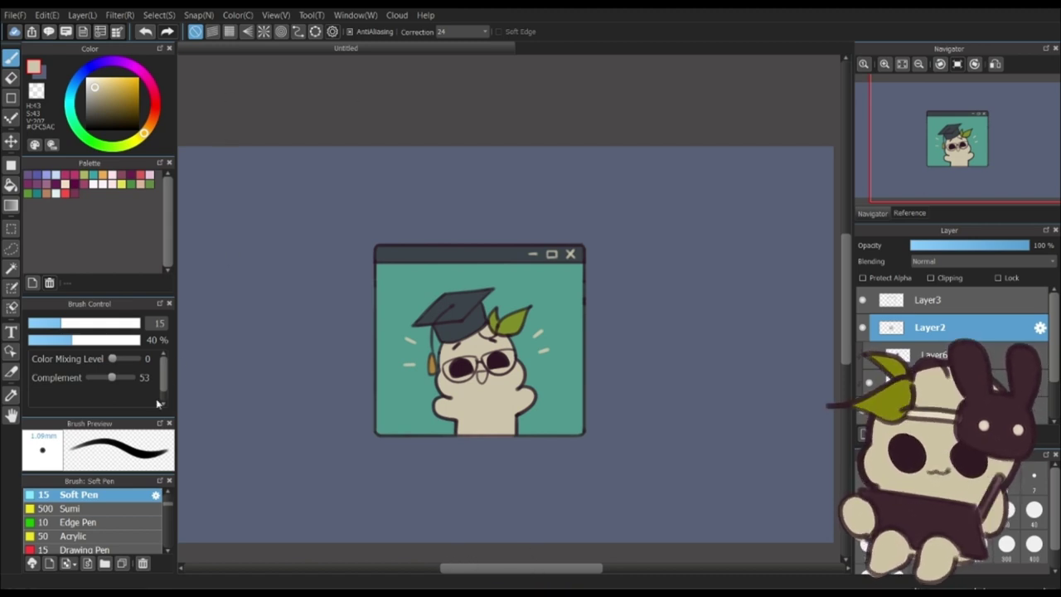
Save the drawing as 1.mdp.
key(Return)
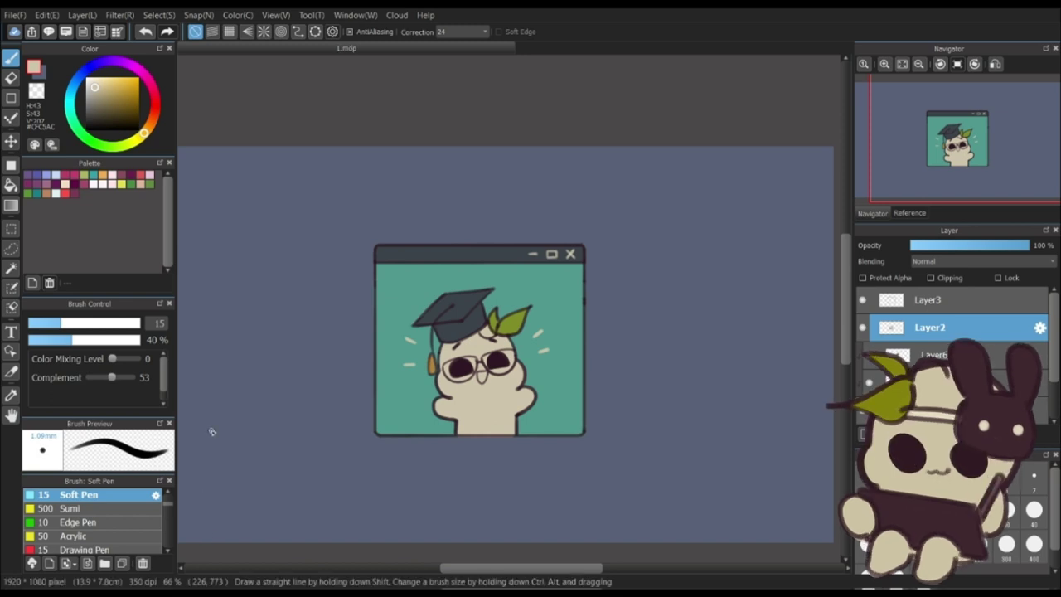
click(15, 15)
click(70, 184)
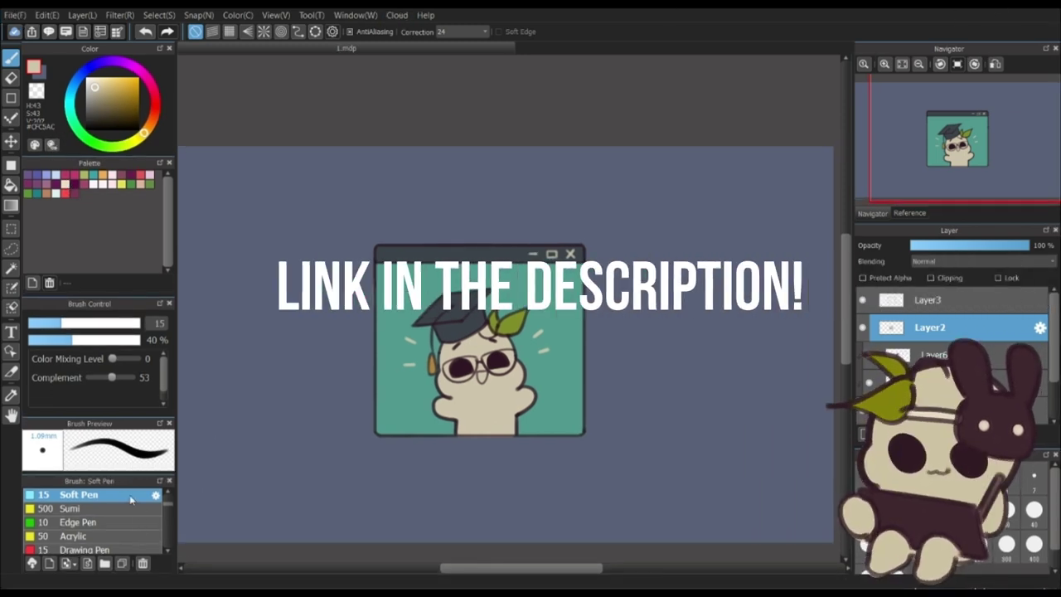